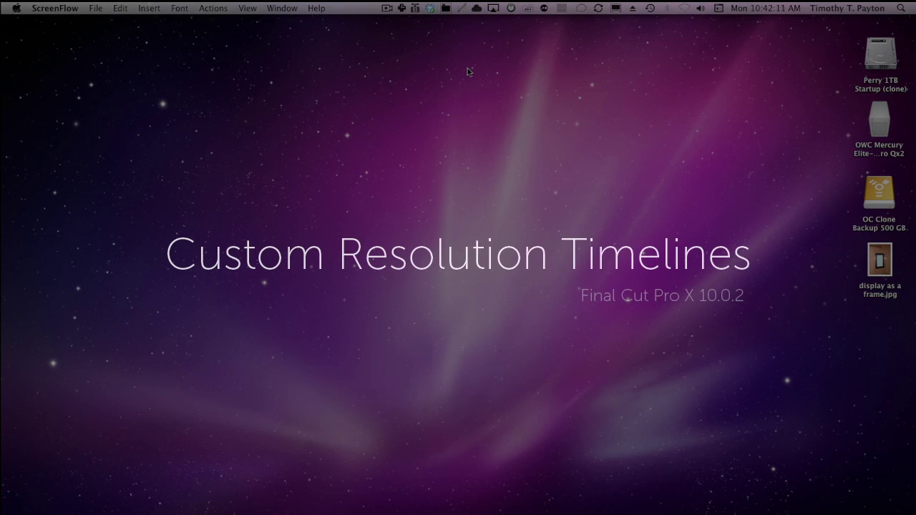
# Bring Final Cut Pro forward and start a new project with custom video properties.
pyautogui.press('super+shift+Tab')
pyautogui.press('super+shift+Tab')
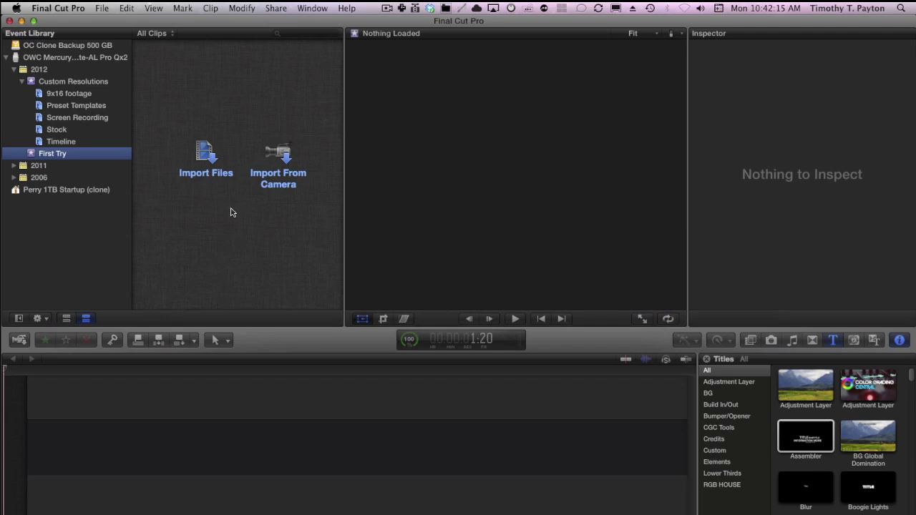
pyautogui.click(101, 8)
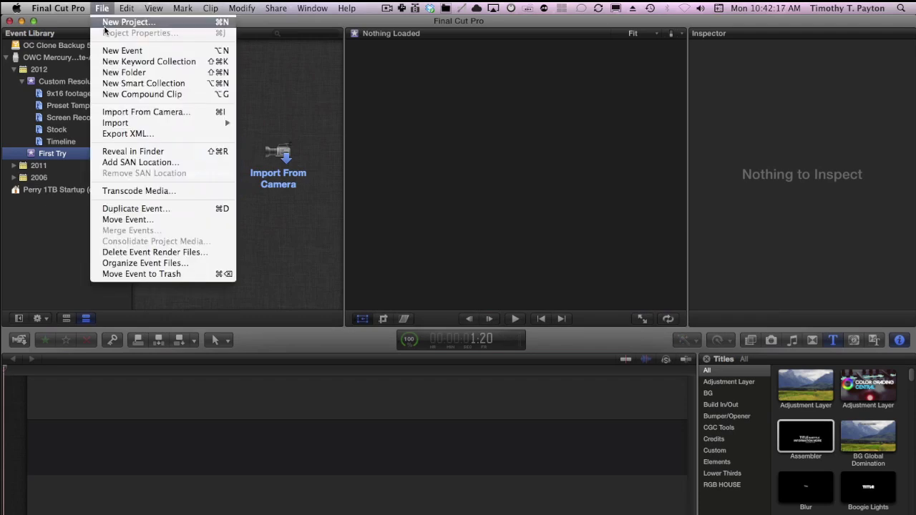
pyautogui.click(121, 22)
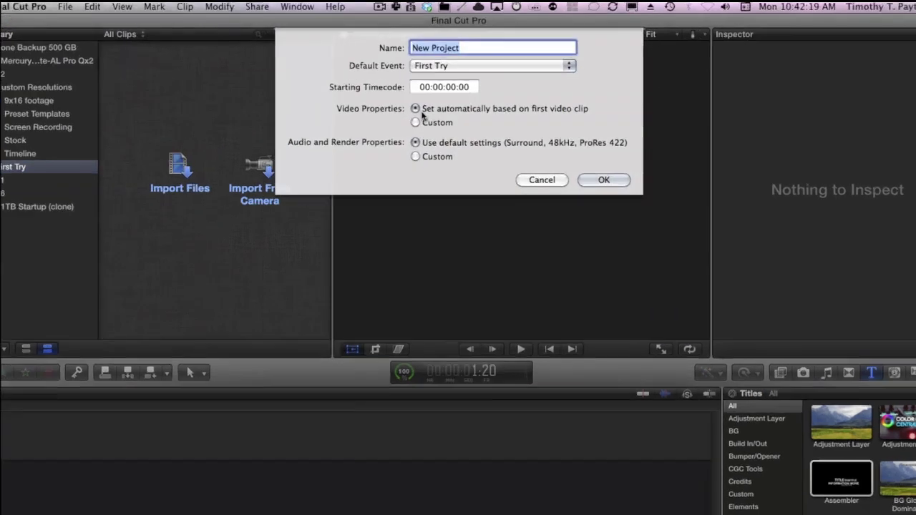
pyautogui.click(415, 123)
# Try the Other format at 640x480 resolution, then cancel the new project.
pyautogui.click(449, 139)
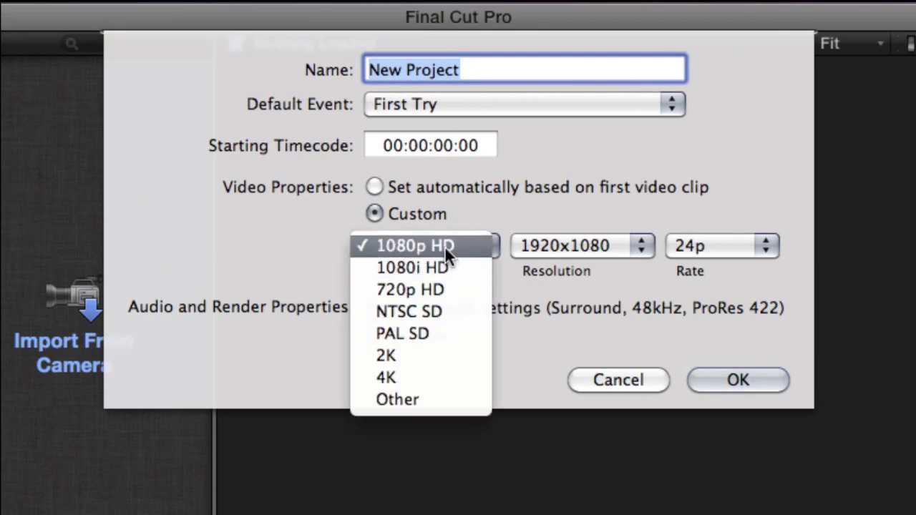
pyautogui.click(427, 398)
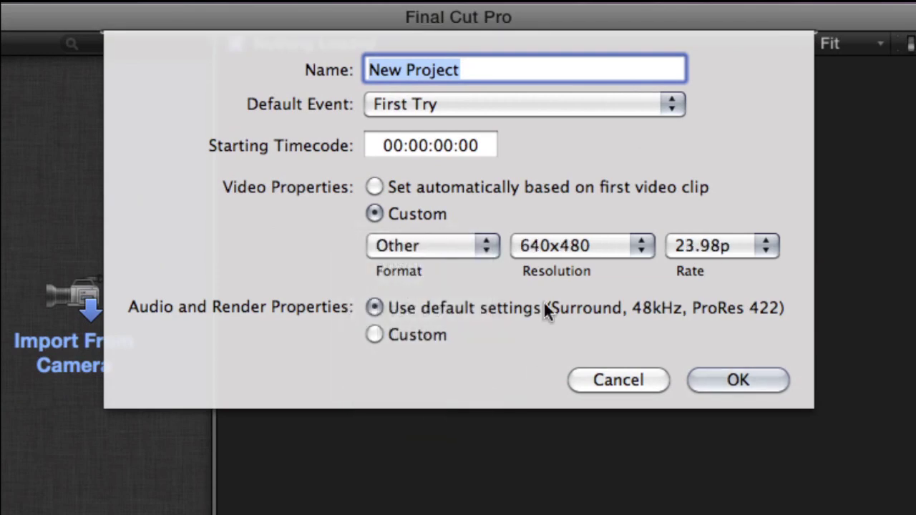
pyautogui.click(572, 246)
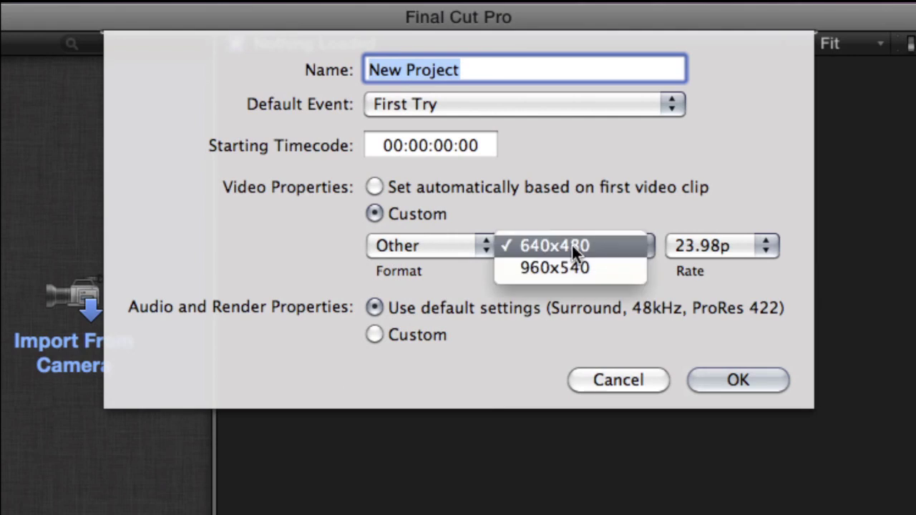
pyautogui.click(583, 199)
pyautogui.click(606, 378)
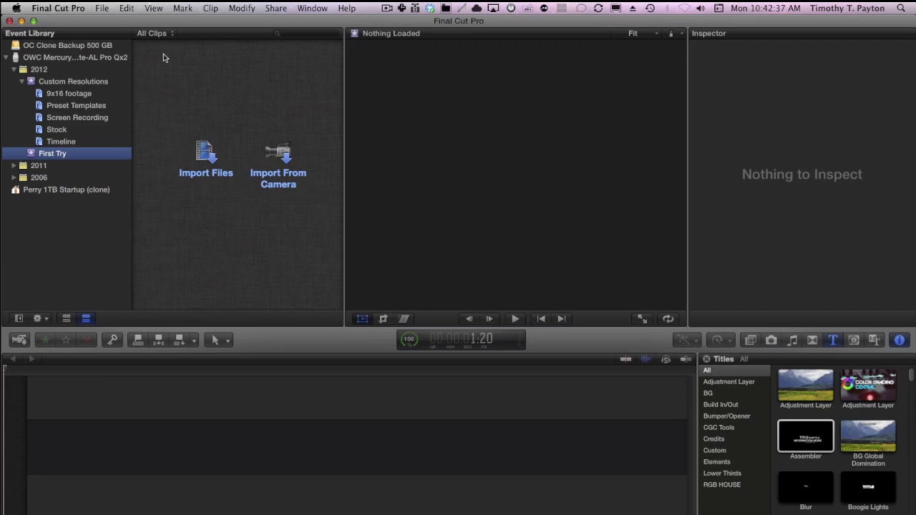
pyautogui.click(103, 8)
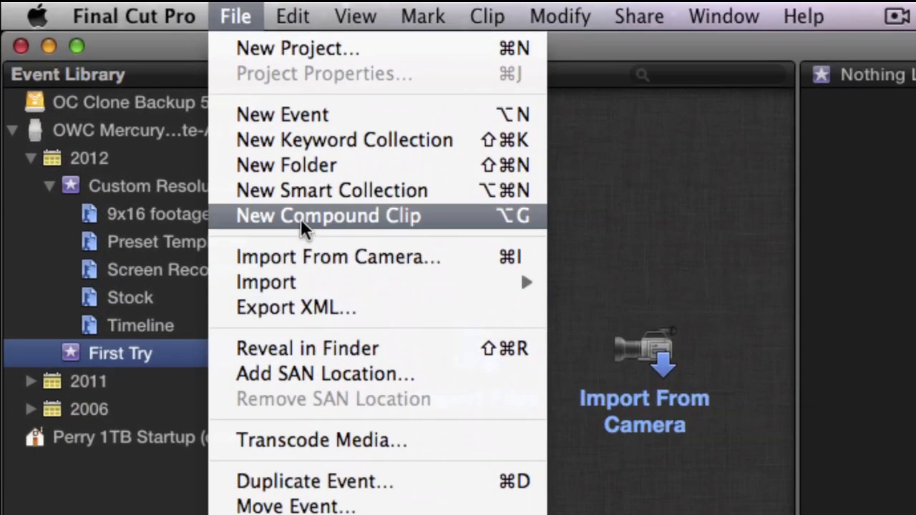
pyautogui.click(301, 216)
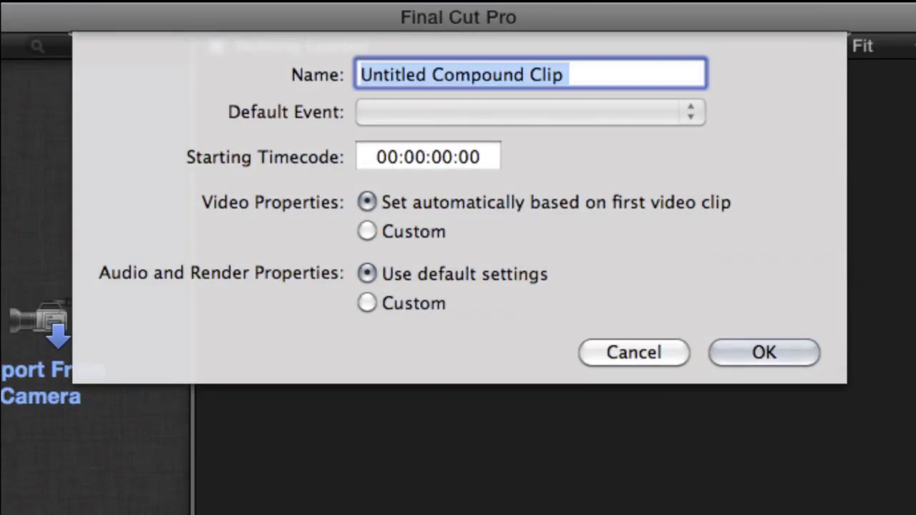
pyautogui.click(363, 233)
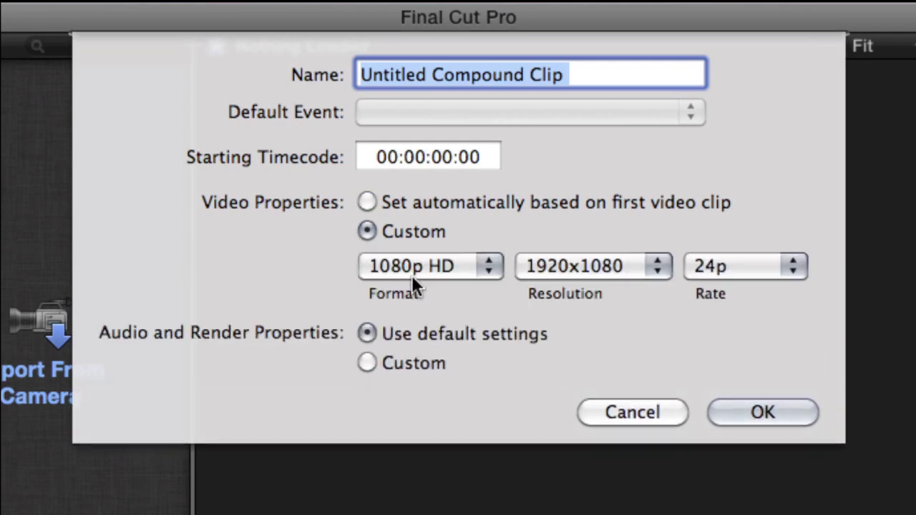
pyautogui.click(413, 271)
pyautogui.click(405, 433)
pyautogui.click(584, 271)
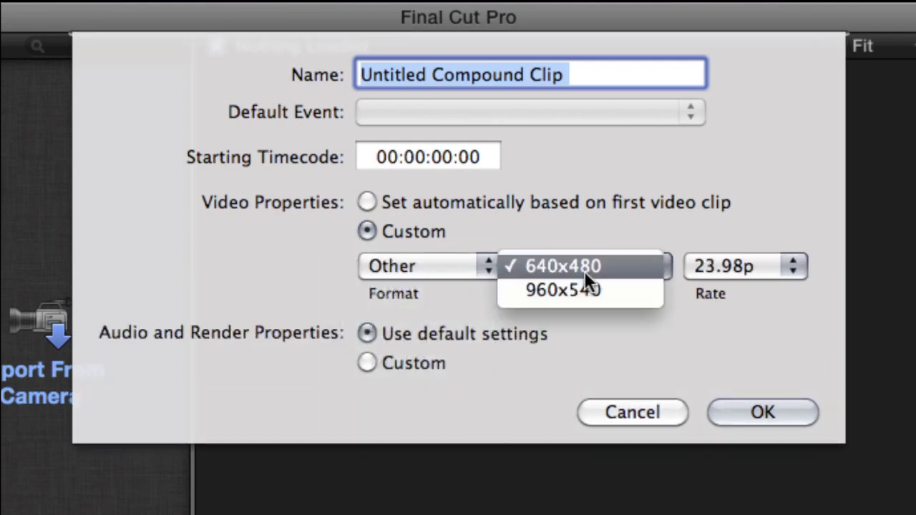
pyautogui.click(575, 230)
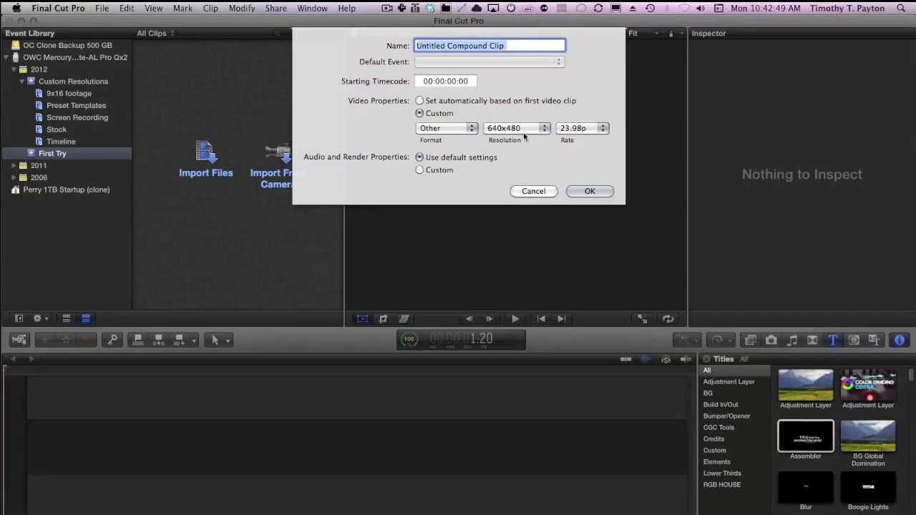
pyautogui.click(533, 191)
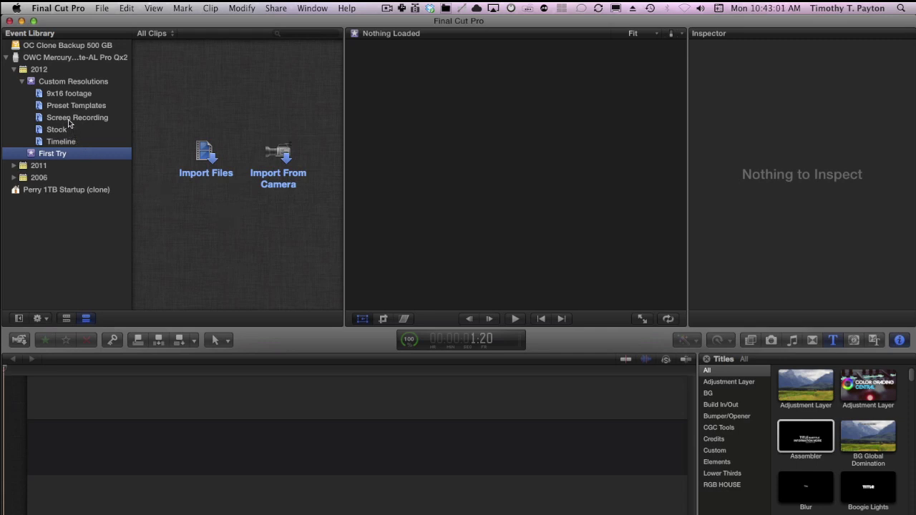
# Show the Screen Recording event's clip info, play it briefly, and select the 1600 × 1000 clip.
pyautogui.click(69, 119)
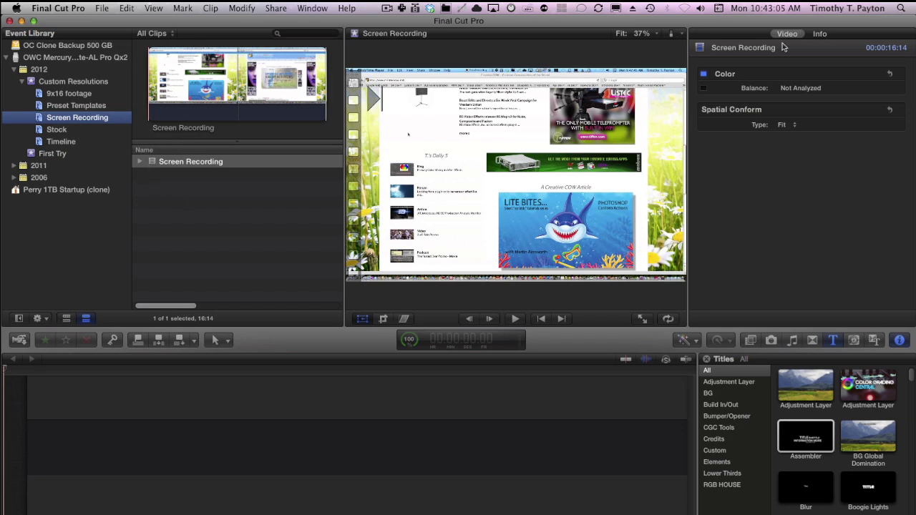
pyautogui.click(816, 35)
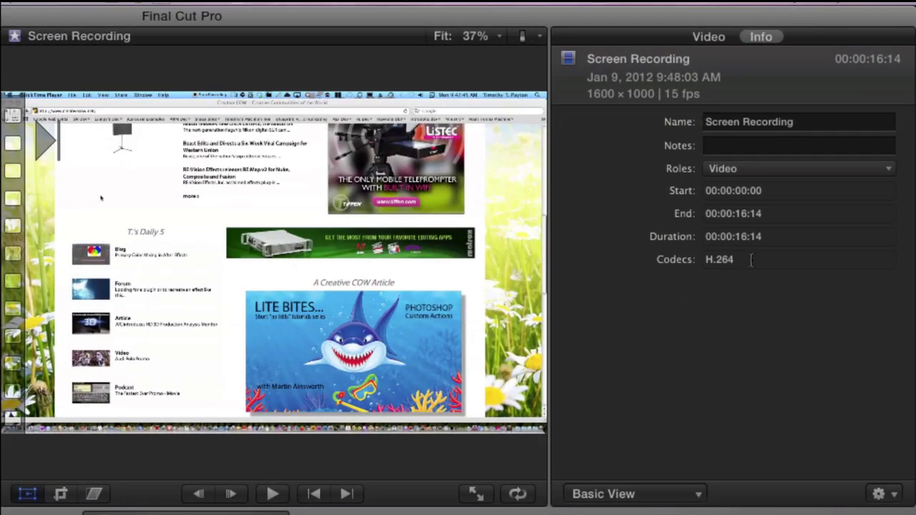
pyautogui.click(282, 494)
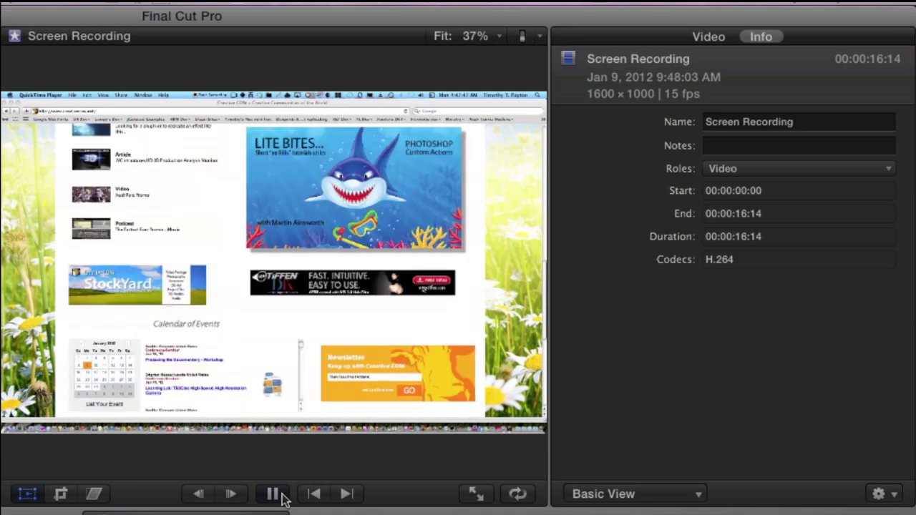
pyautogui.click(273, 495)
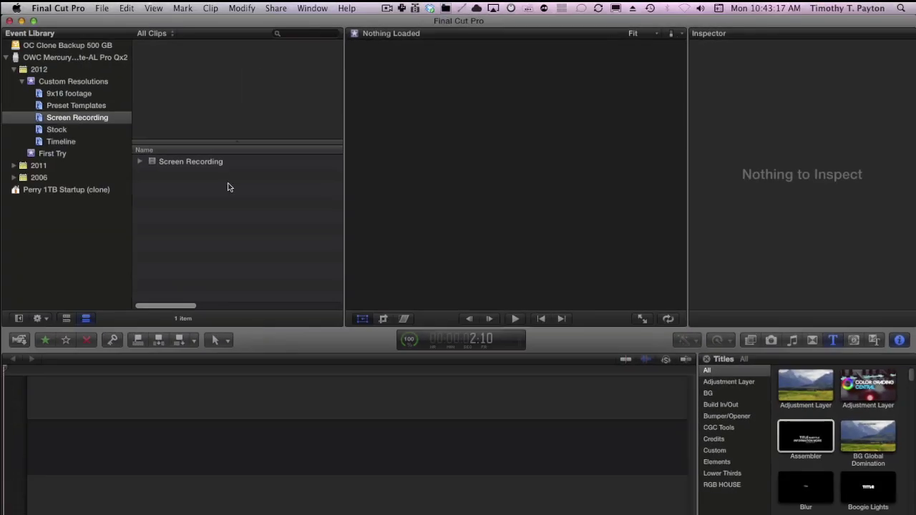
pyautogui.click(218, 162)
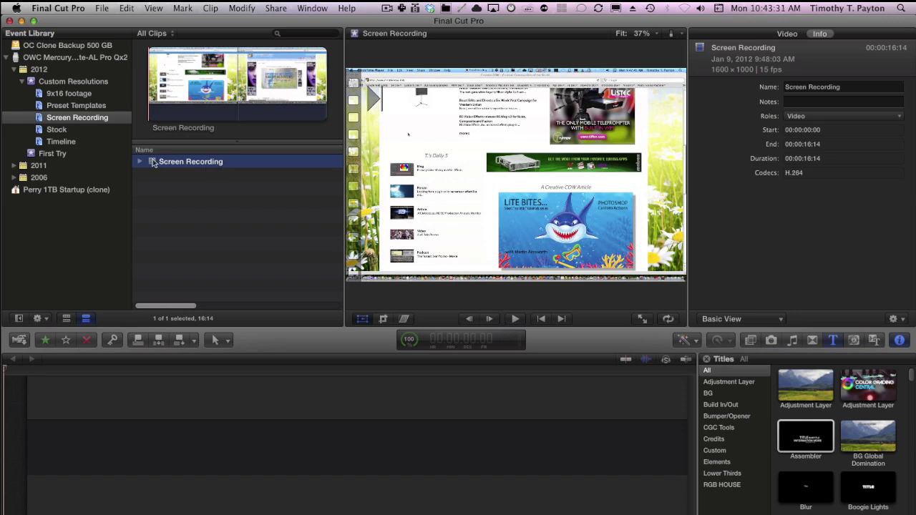
# Duplicate the Screen Recording clip with File > Duplicate Clip.
pyautogui.click(101, 8)
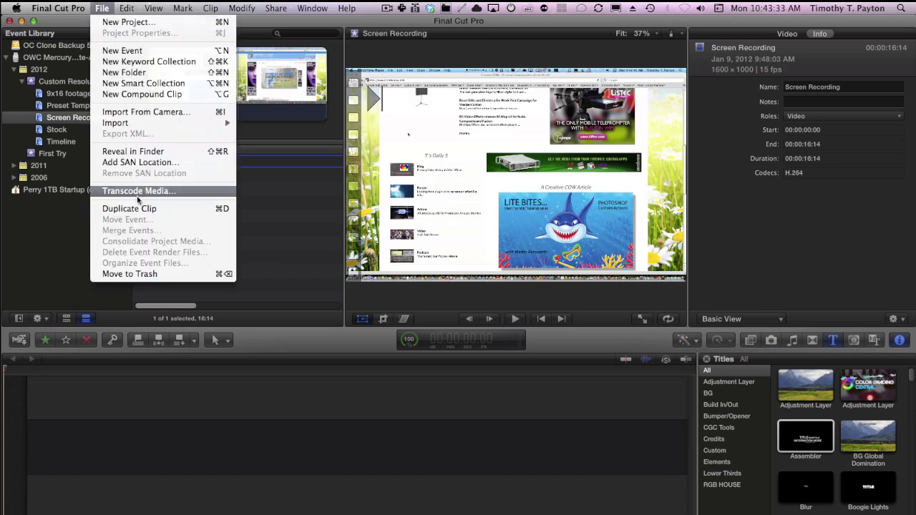
pyautogui.click(136, 209)
pyautogui.click(255, 210)
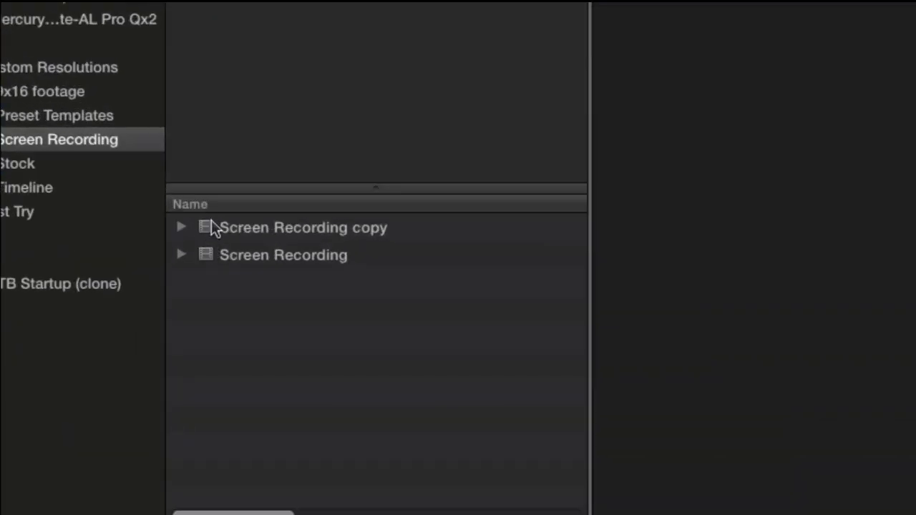
# Rename the copy to 'funky timeline' and reselect it.
pyautogui.click(334, 234)
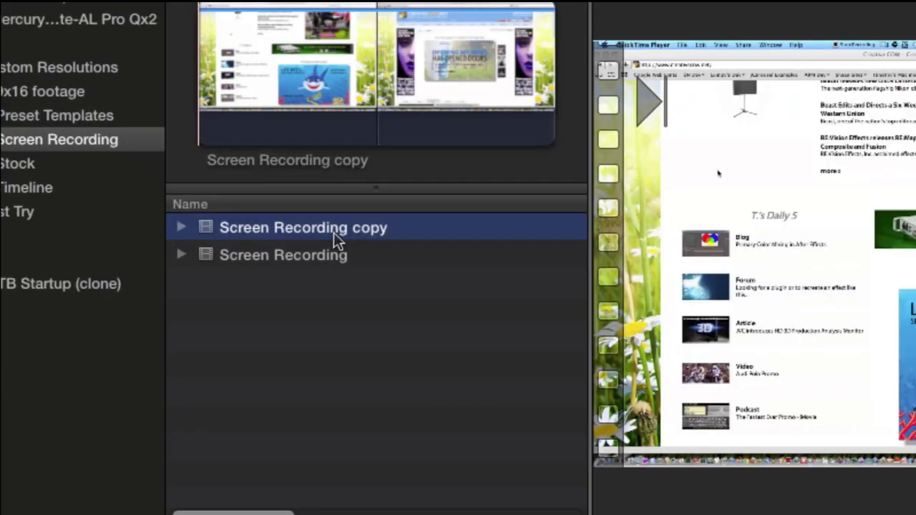
pyautogui.click(334, 236)
pyautogui.write('time')
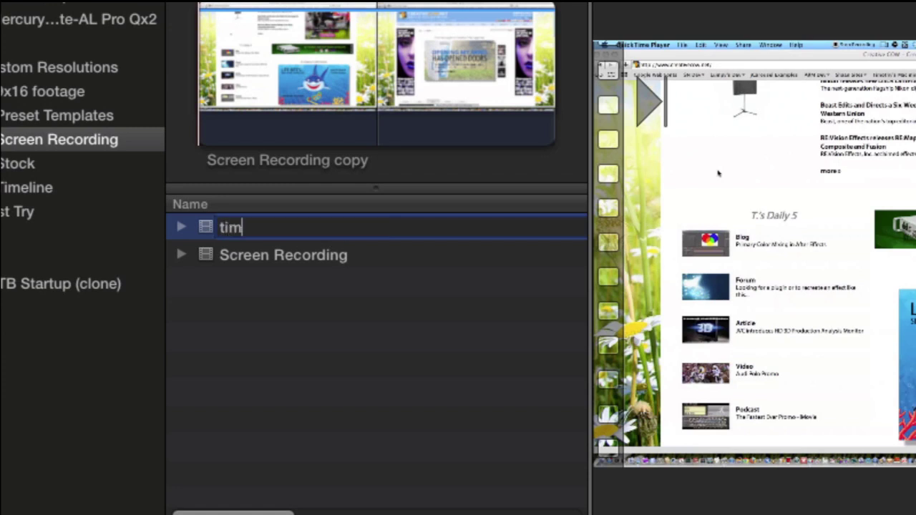
pyautogui.press('BackSpace')
pyautogui.press('BackSpace')
pyautogui.press('BackSpace')
pyautogui.press('BackSpace')
pyautogui.write('funky time')
pyautogui.press('BackSpace')
pyautogui.press('BackSpace')
pyautogui.press('BackSpace')
pyautogui.write('imeline')
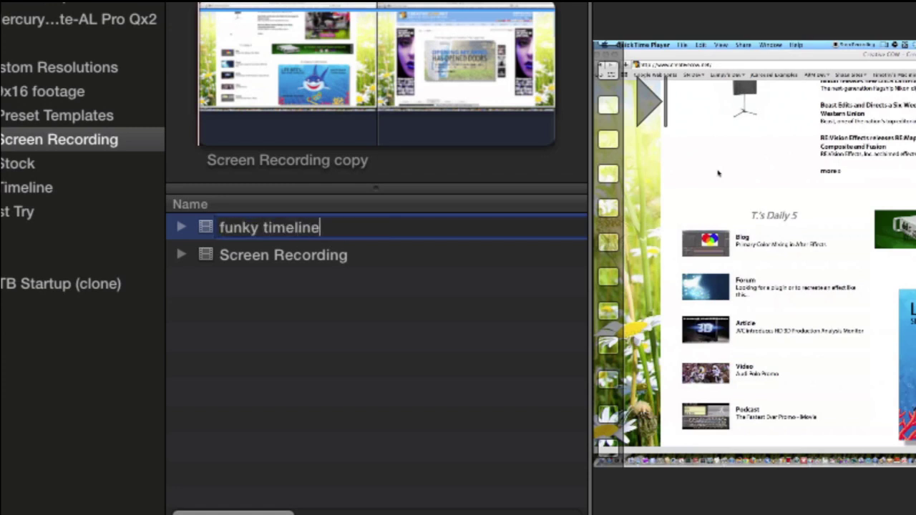
pyautogui.press('Return')
pyautogui.click(243, 284)
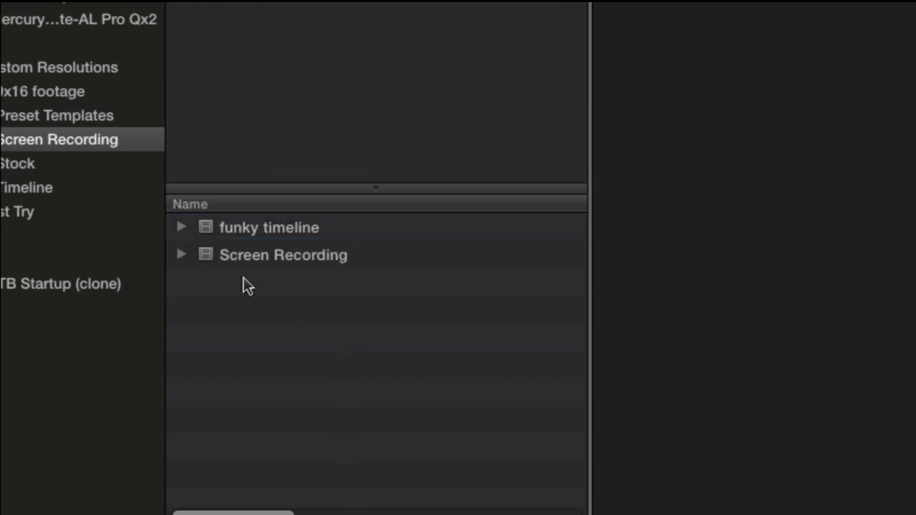
pyautogui.click(207, 229)
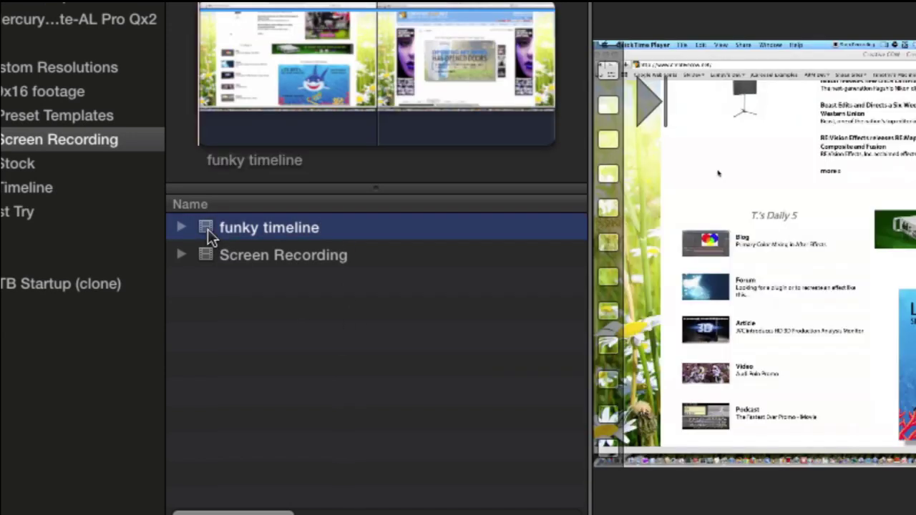
# Open funky timeline in the timeline and park the playhead near 6 seconds.
pyautogui.rightClick(207, 229)
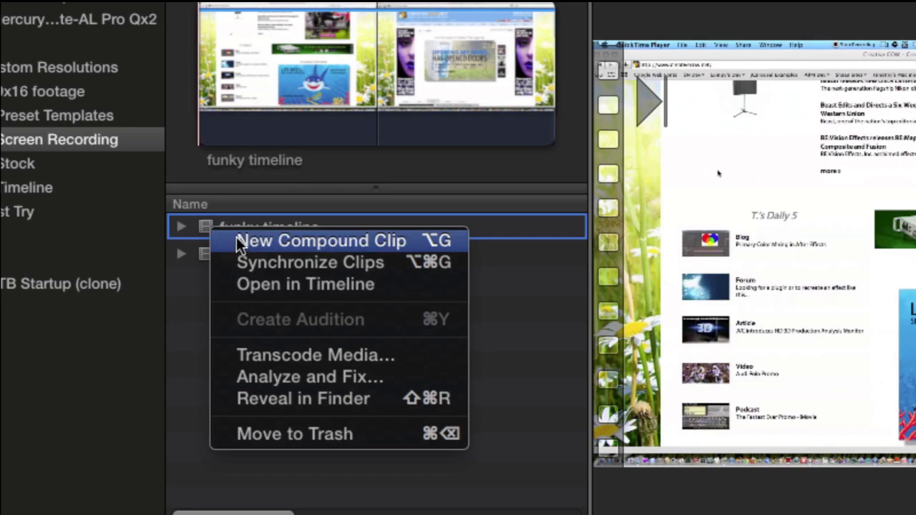
pyautogui.click(249, 284)
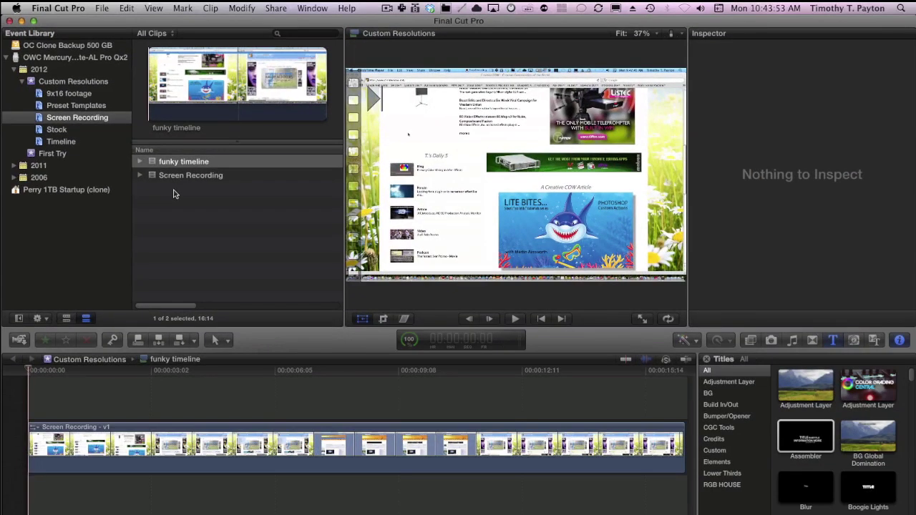
pyautogui.click(313, 377)
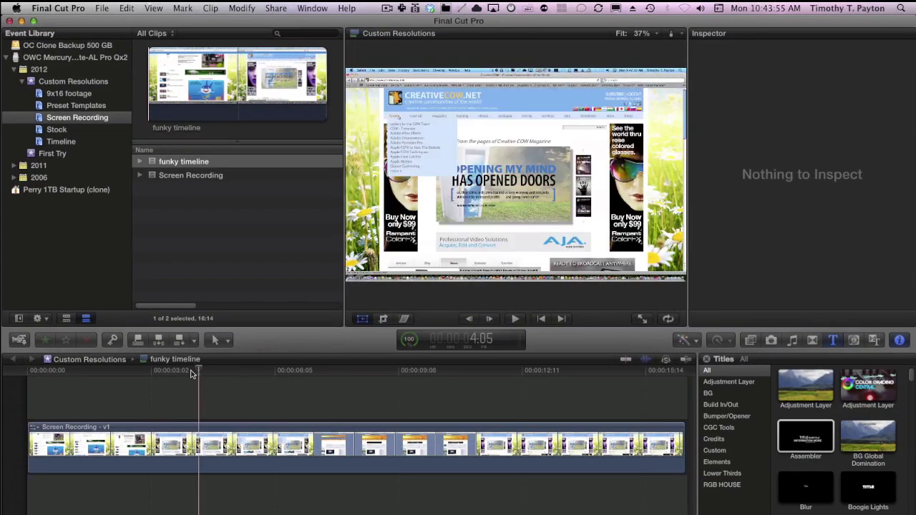
pyautogui.click(276, 379)
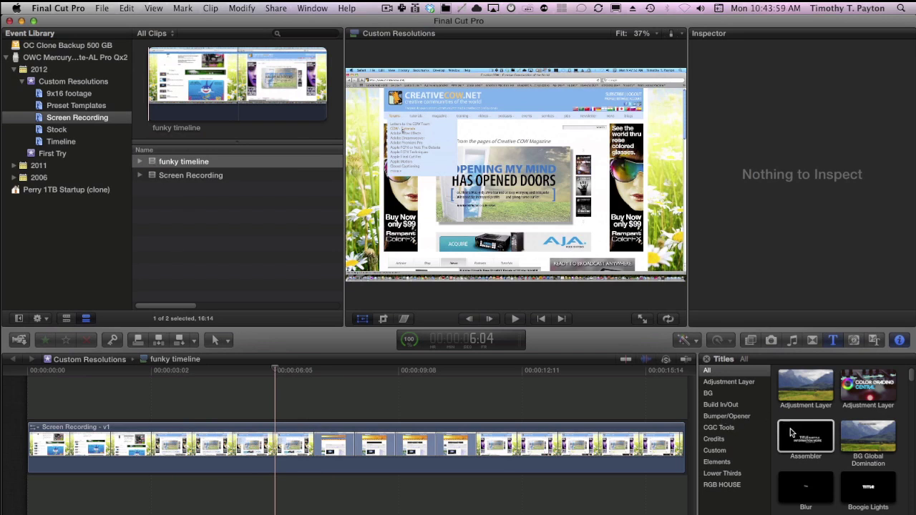
# Place the Assembler title above the screen recording and preview it at 7:05.
pyautogui.moveTo(794, 433); pyautogui.dragTo(158, 406)
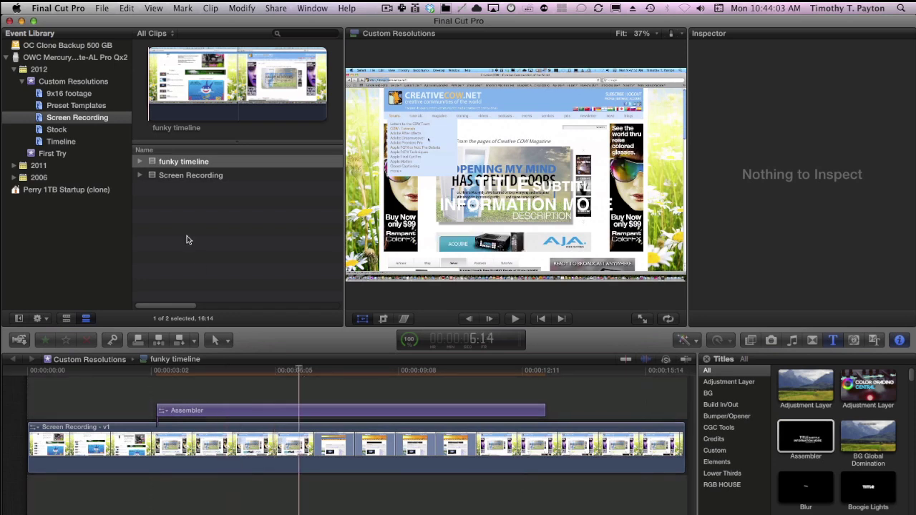
pyautogui.click(187, 239)
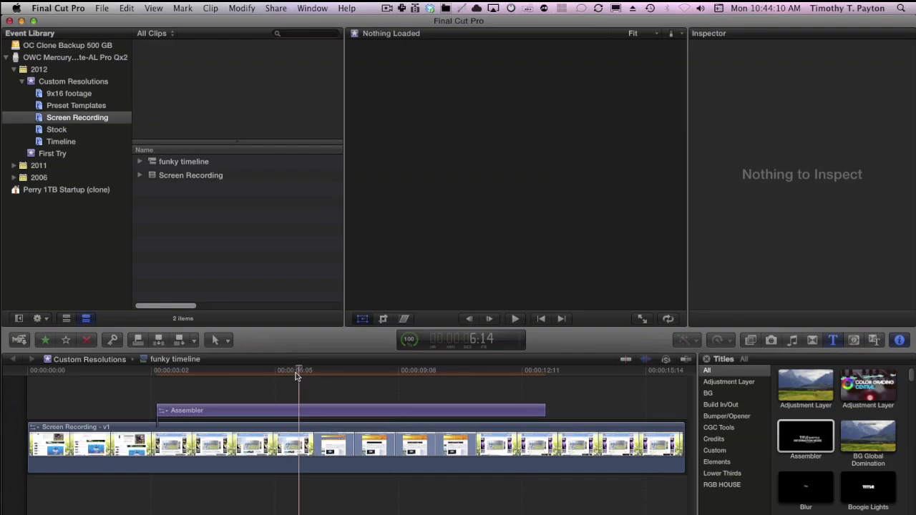
pyautogui.click(316, 372)
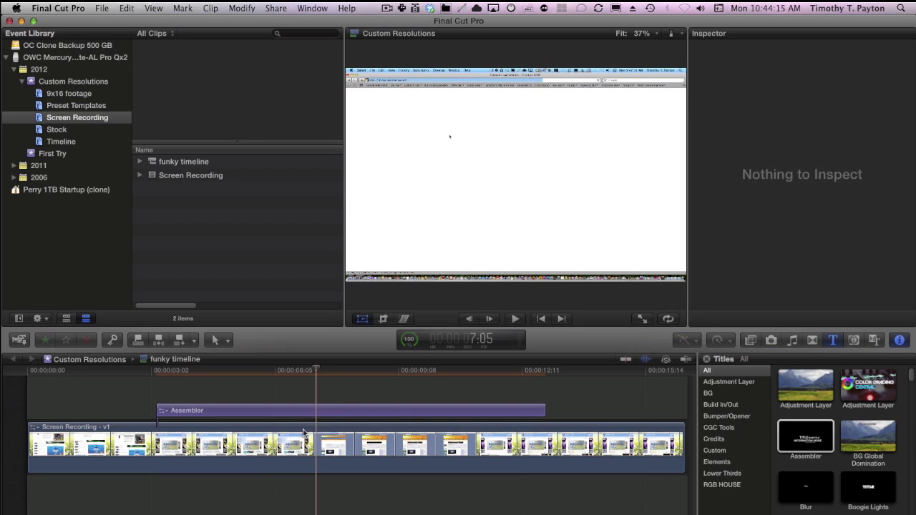
# Open the Share menu and close it again without exporting.
pyautogui.click(285, 10)
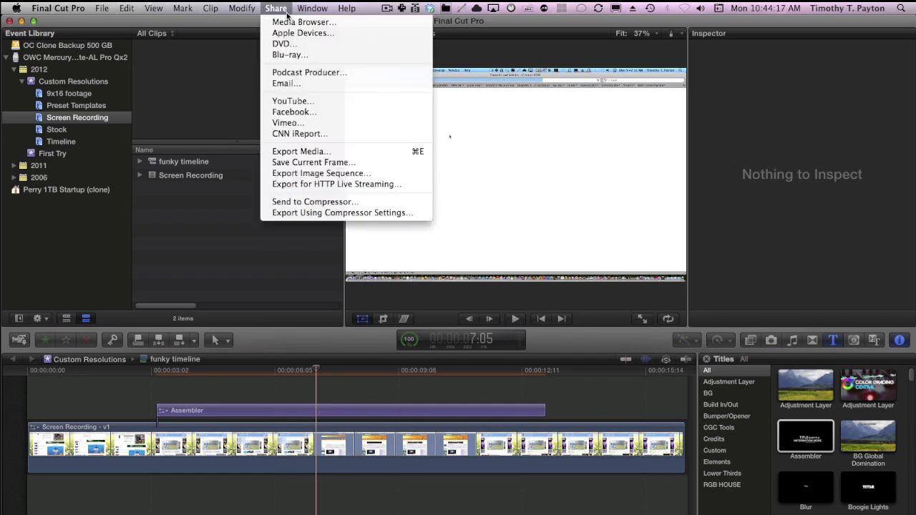
pyautogui.click(285, 10)
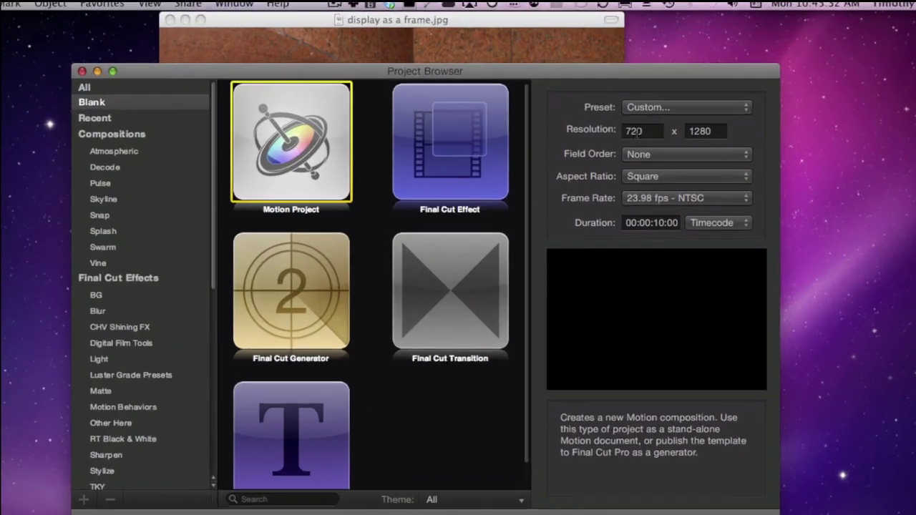
# Configure a Custom preset at 720 × 1280, 23.98 fps, with Square pixel aspect ratio.
pyautogui.click(708, 91)
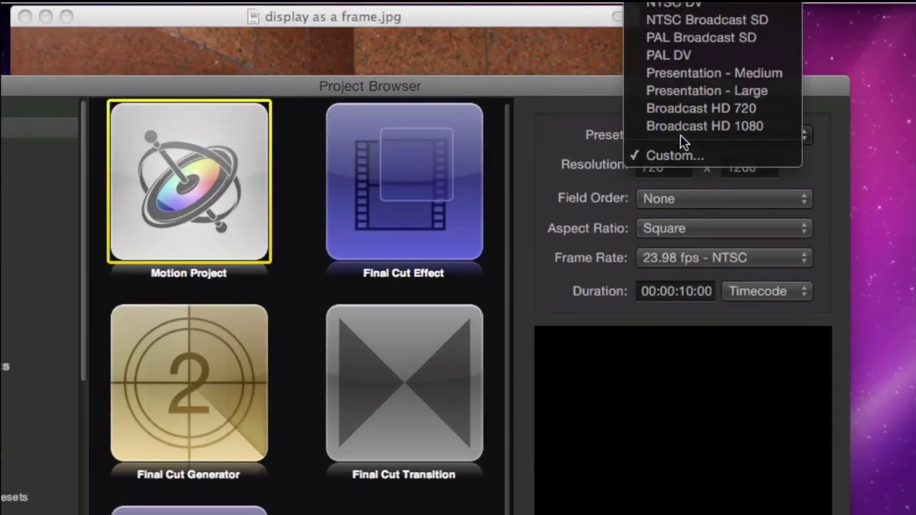
pyautogui.click(708, 108)
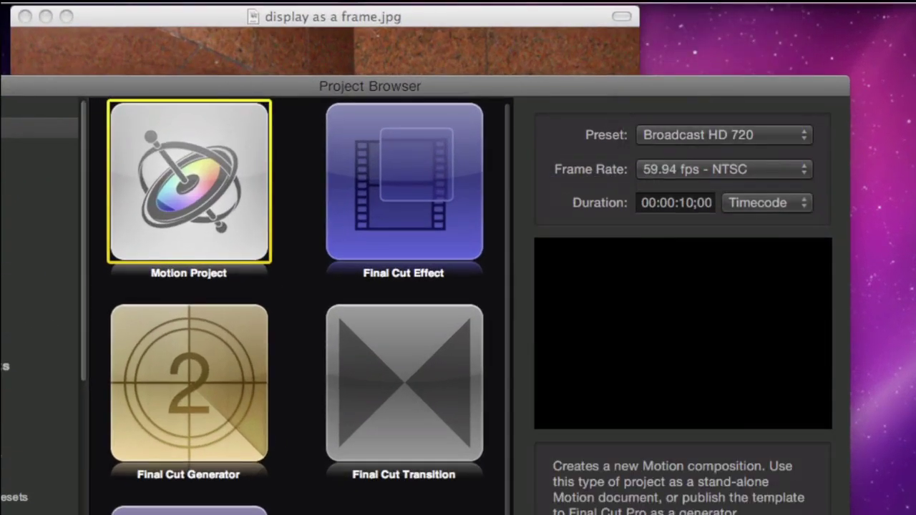
pyautogui.click(708, 171)
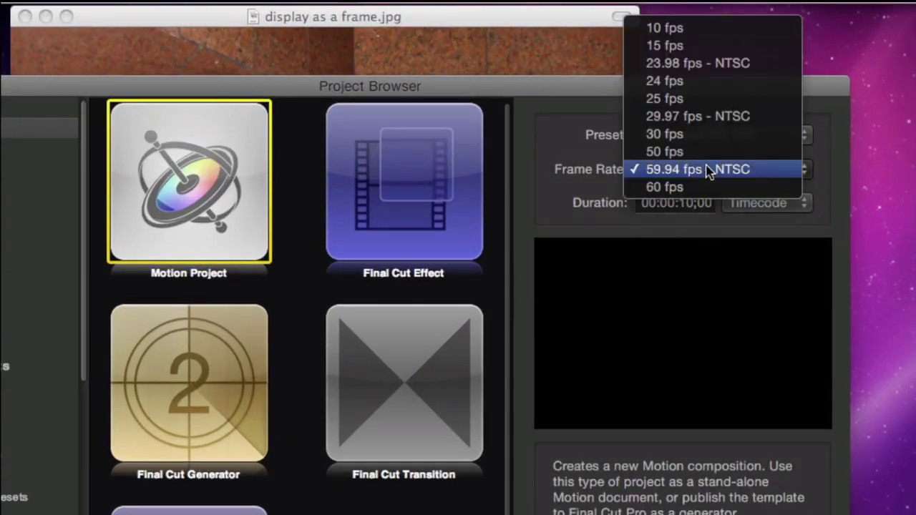
pyautogui.click(698, 66)
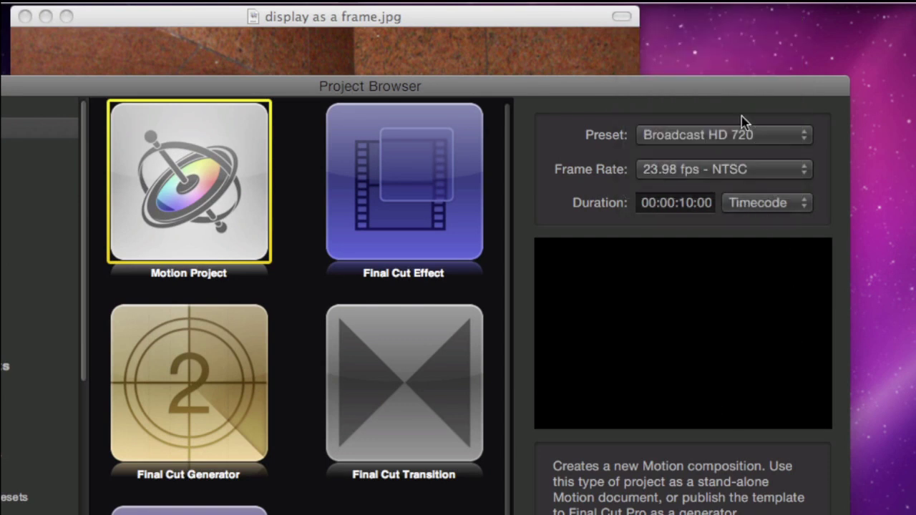
pyautogui.click(735, 136)
pyautogui.click(731, 187)
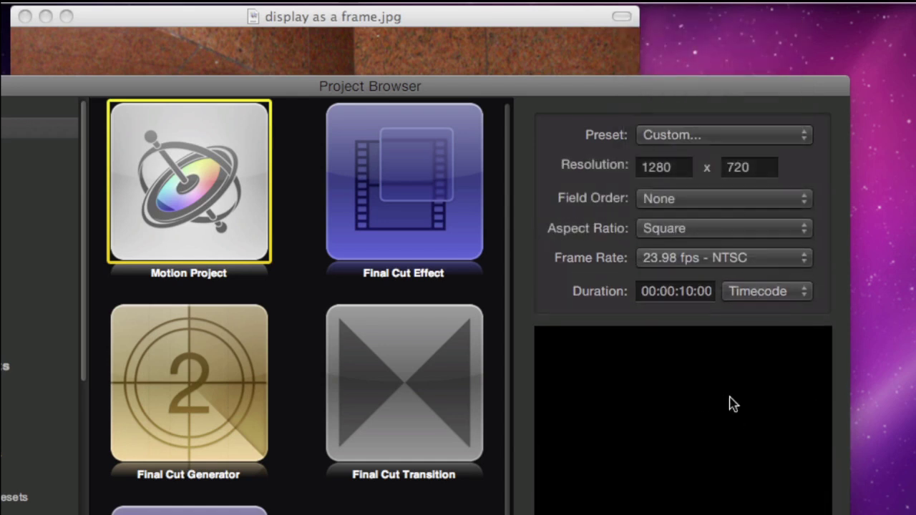
pyautogui.doubleClick(679, 168)
pyautogui.write('720')
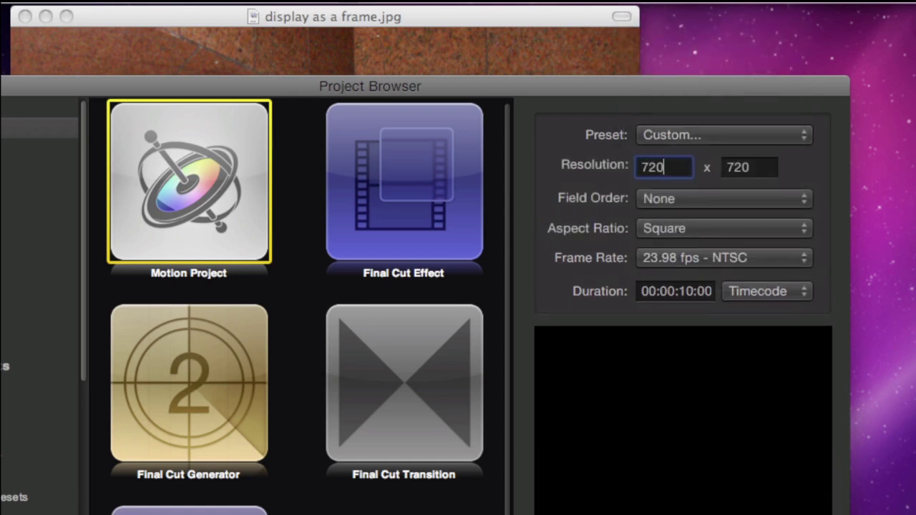
pyautogui.press('Tab')
pyautogui.write('1280')
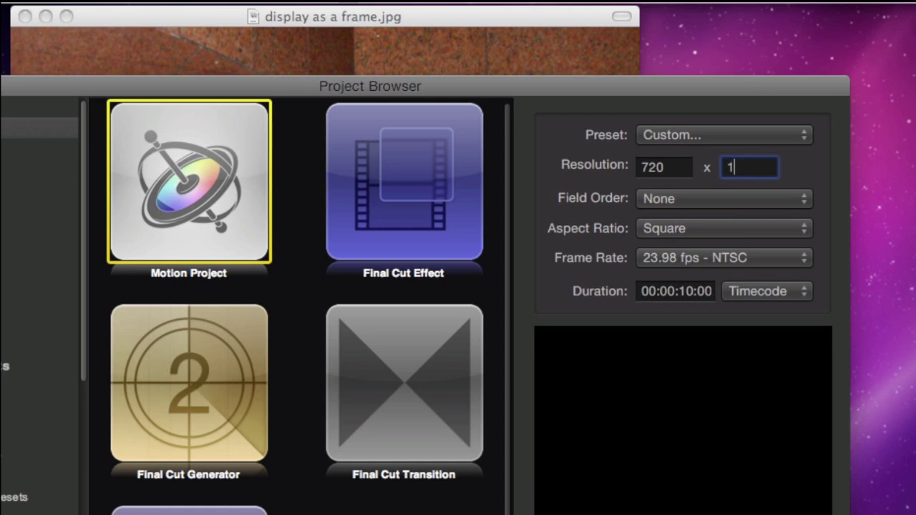
pyautogui.click(666, 229)
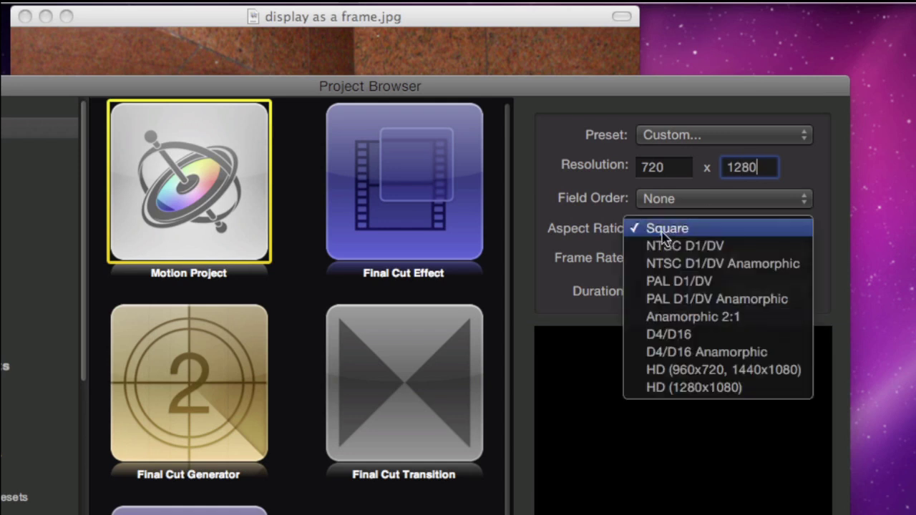
pyautogui.click(666, 229)
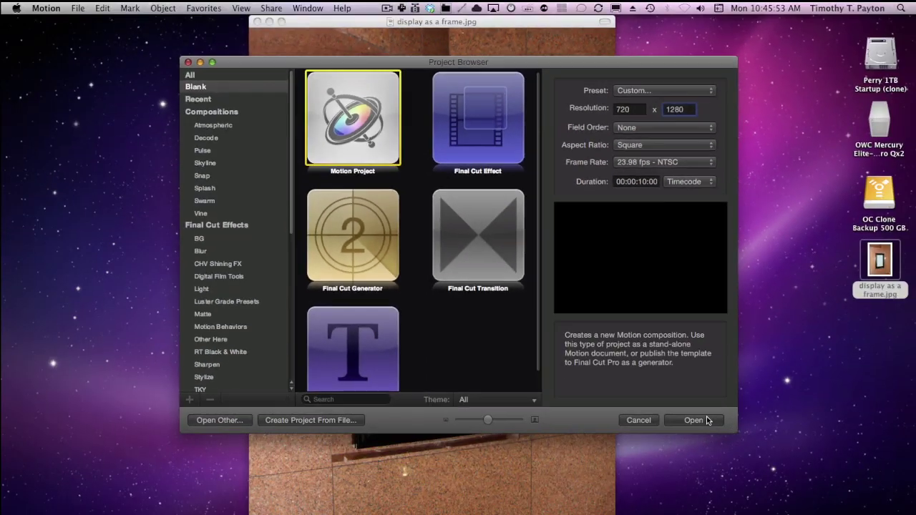
# Create the vertical project and export it as a movie using H.264.
pyautogui.click(706, 420)
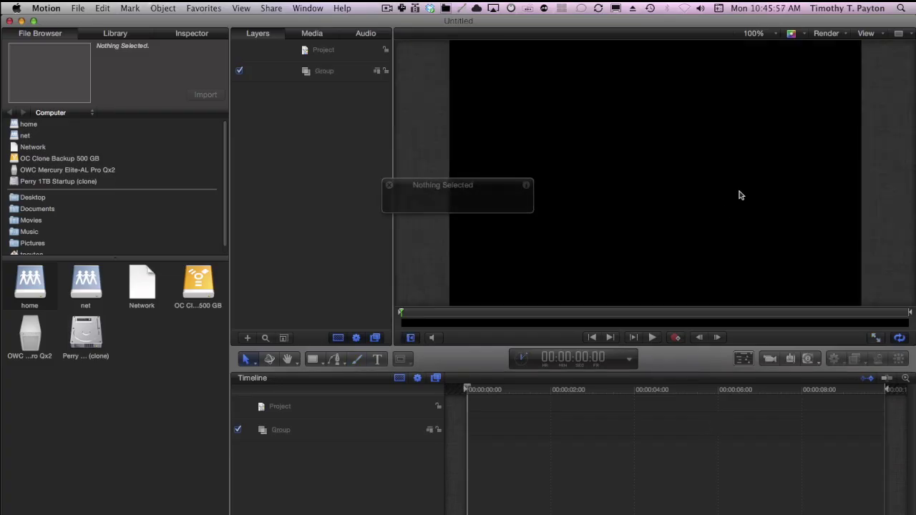
pyautogui.press('super+minus')
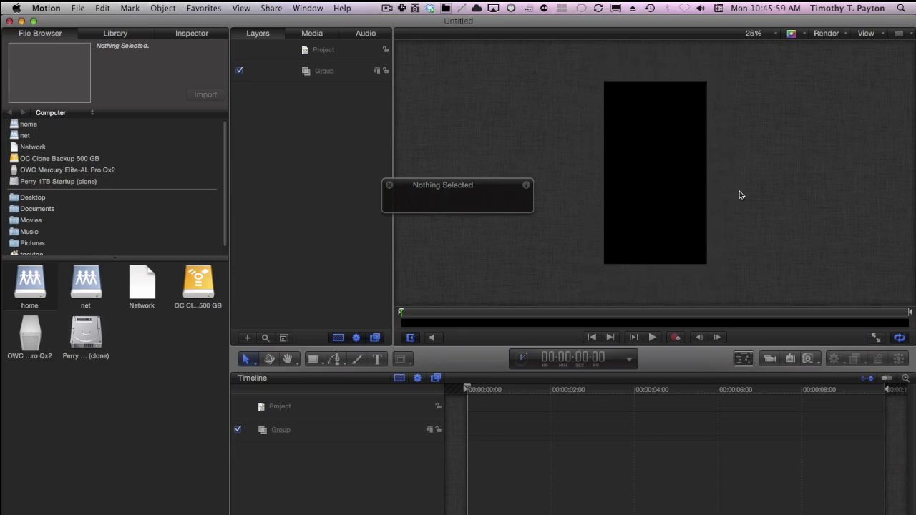
pyautogui.click(272, 9)
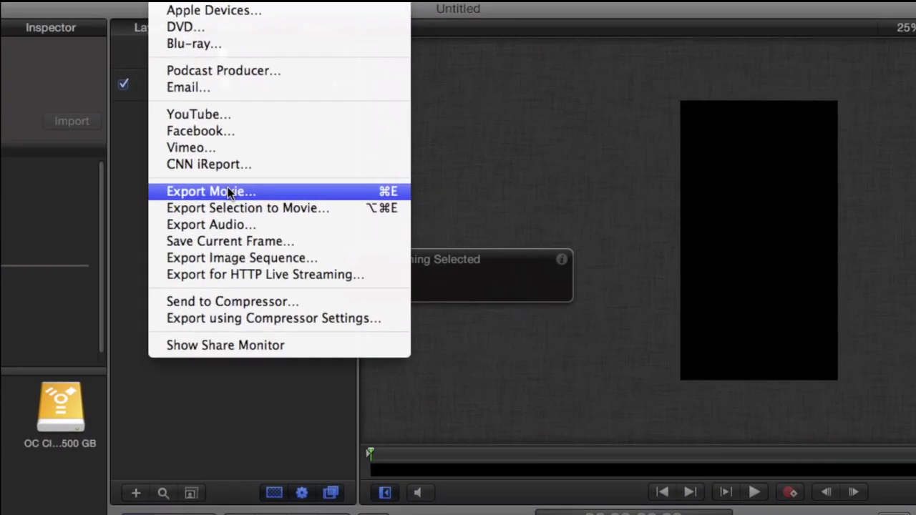
pyautogui.click(309, 141)
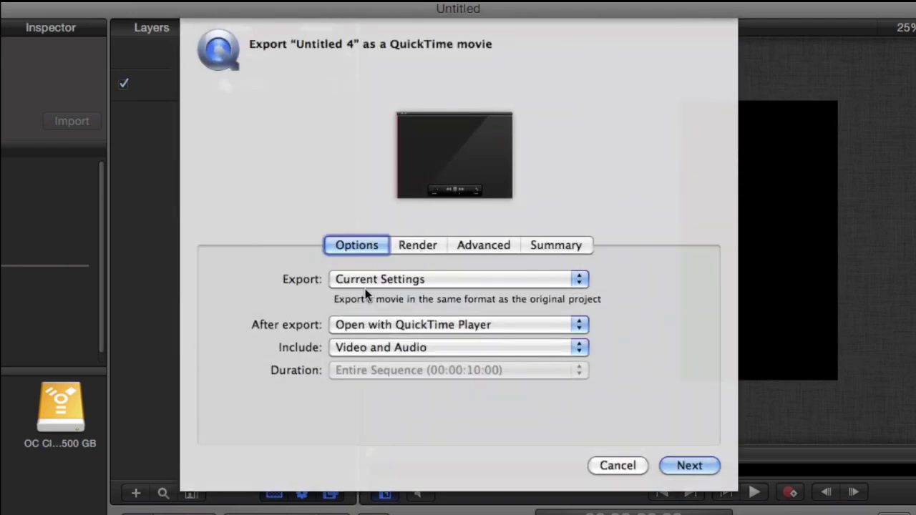
pyautogui.click(365, 286)
pyautogui.click(372, 391)
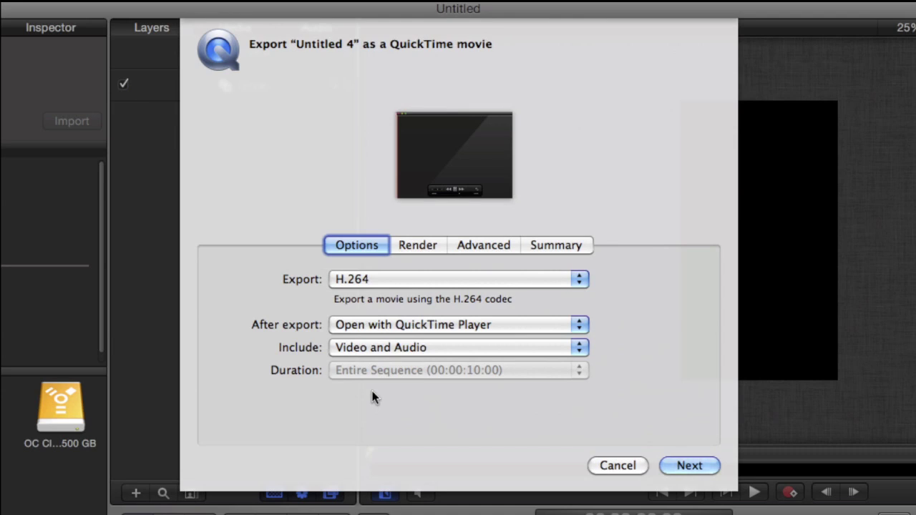
# Save the export as '1280x720 23.98 preset'.
pyautogui.click(689, 464)
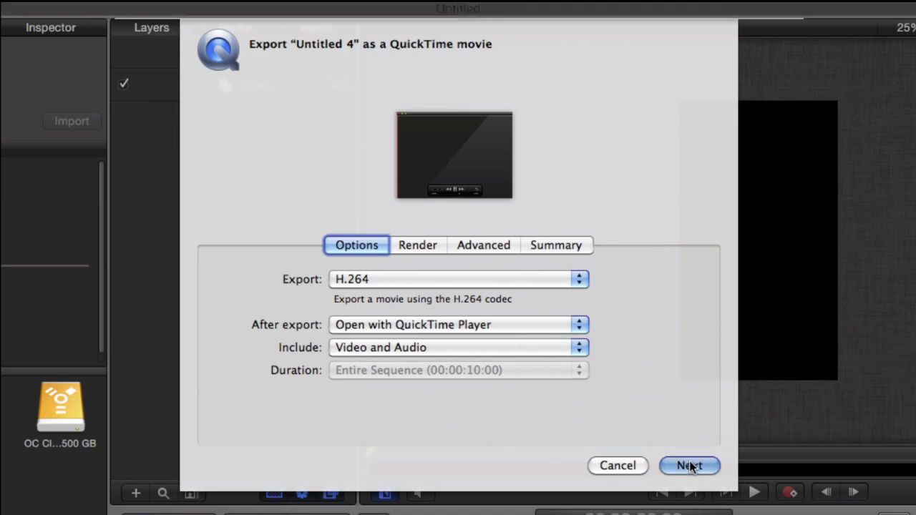
pyautogui.write('1280')
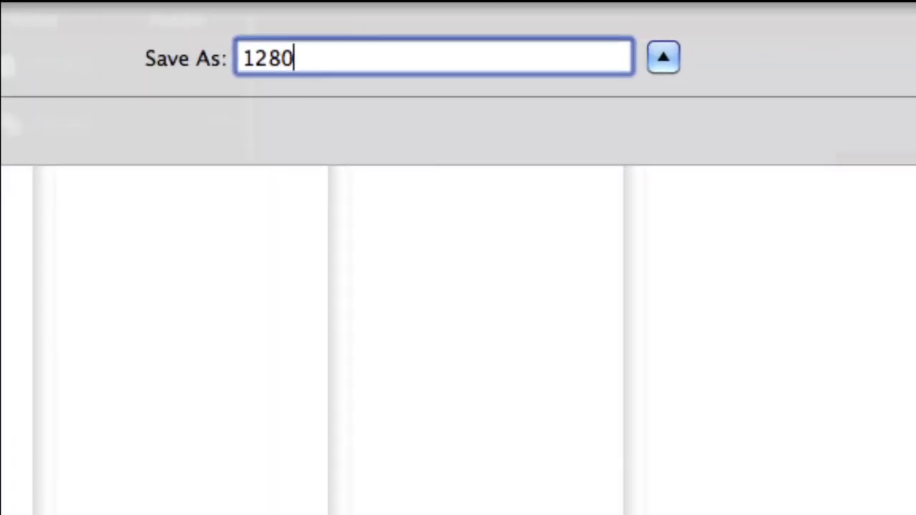
pyautogui.write('x720')
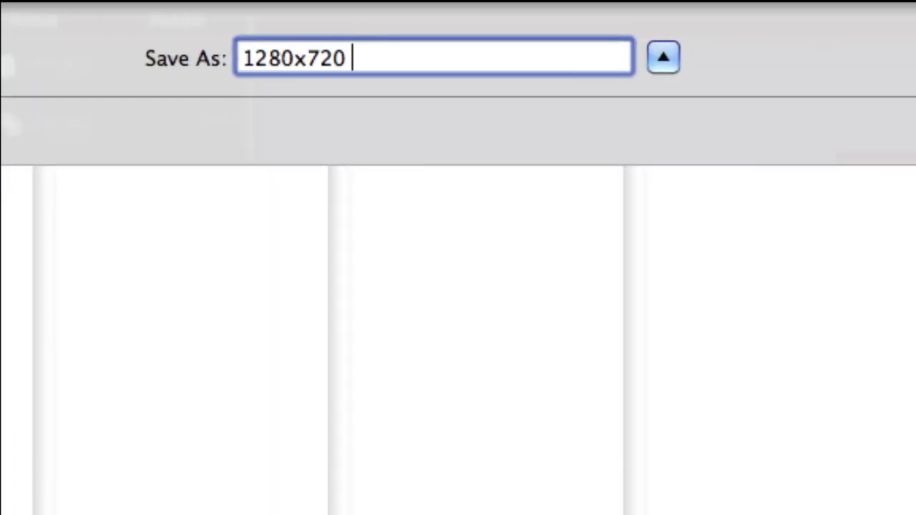
pyautogui.write(' 23.98 p')
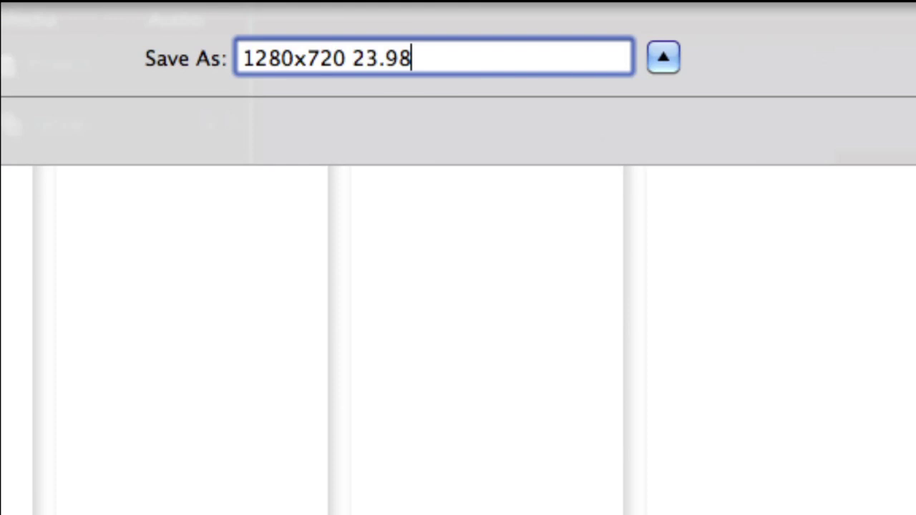
pyautogui.write('reset')
pyautogui.press('Return')
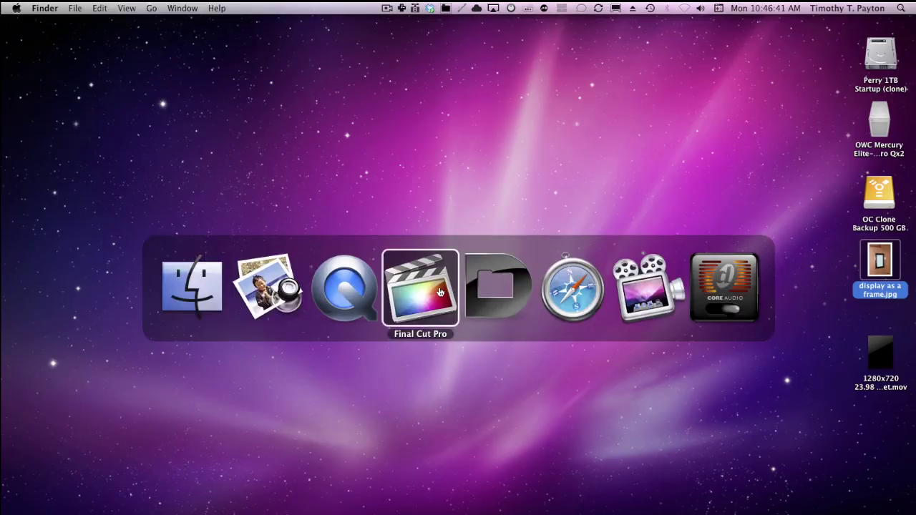
# Import the desktop movie into Preset Templates and inspect the 720 × 1280, 23.98 fps clip.
pyautogui.press('F11')
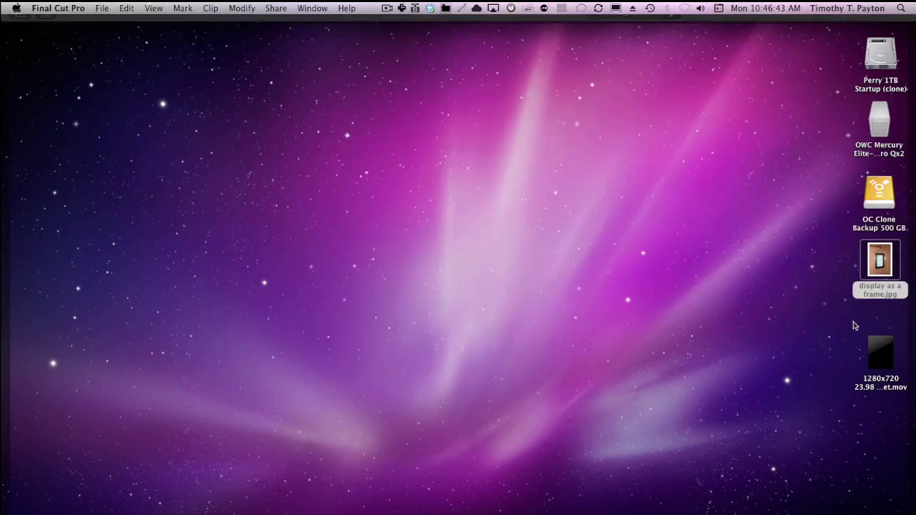
pyautogui.moveTo(879, 340); pyautogui.dragTo(68, 105)
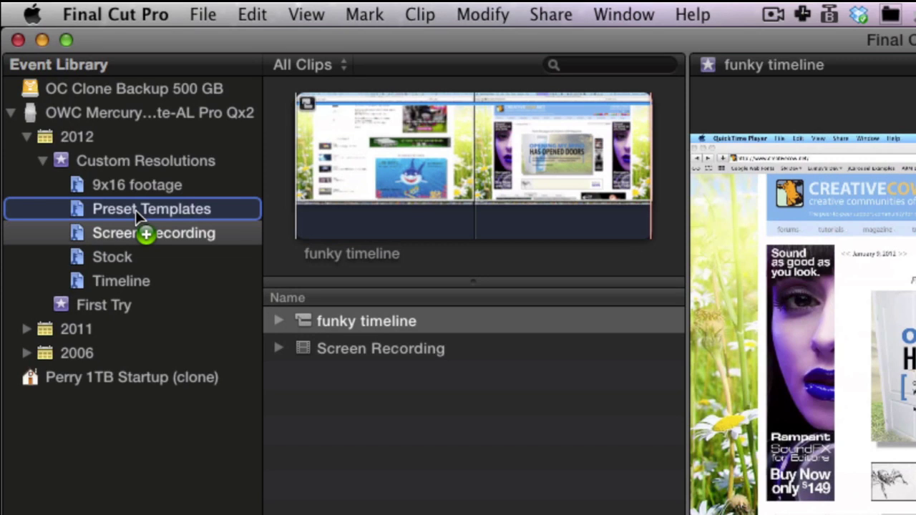
pyautogui.moveTo(135, 210); pyautogui.dragTo(136, 210)
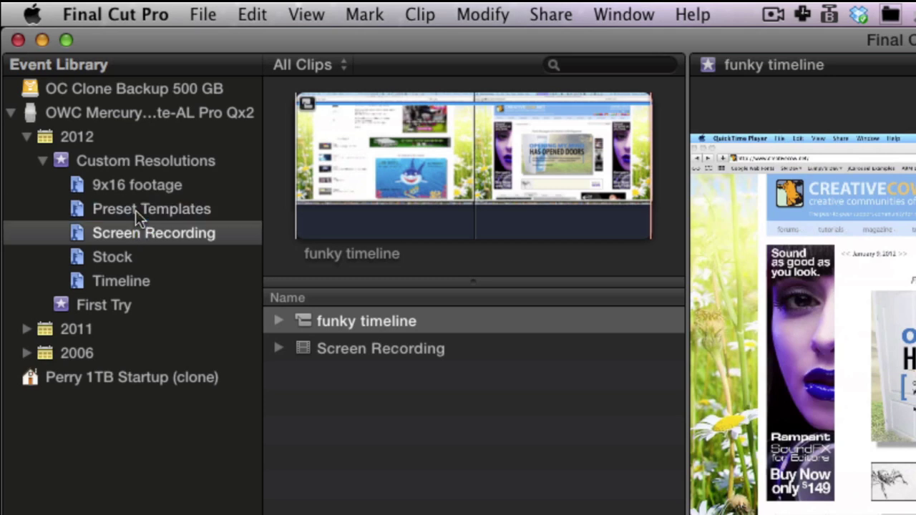
pyautogui.click(135, 210)
pyautogui.click(423, 354)
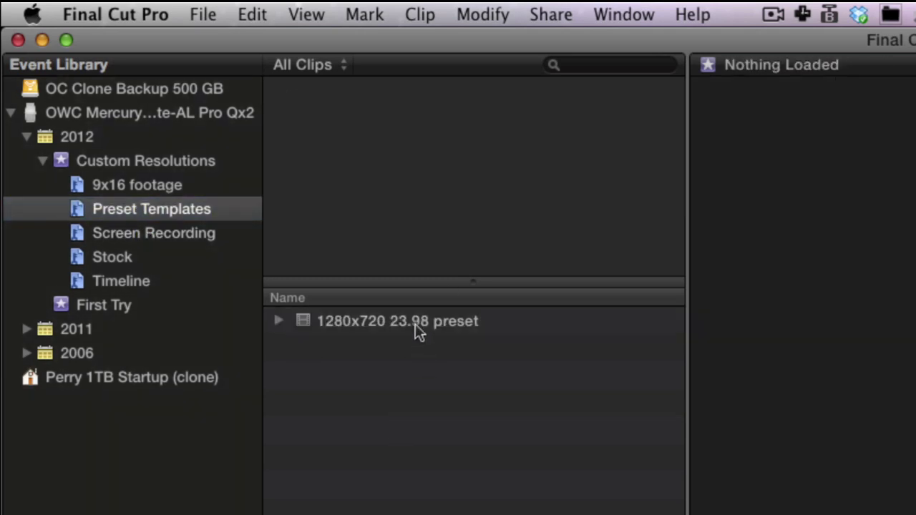
pyautogui.click(419, 330)
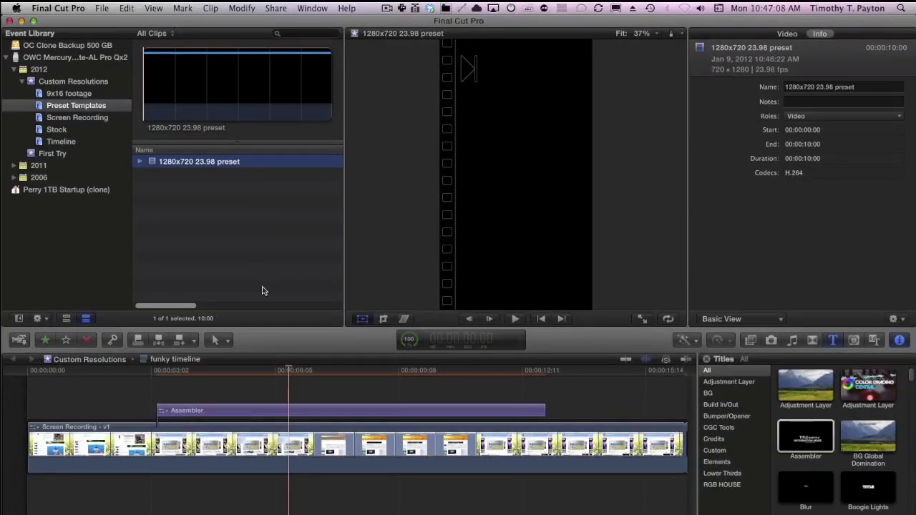
# Duplicate the 1280x720 23.98 preset clip and rename the copy 'wall display'.
pyautogui.click(265, 293)
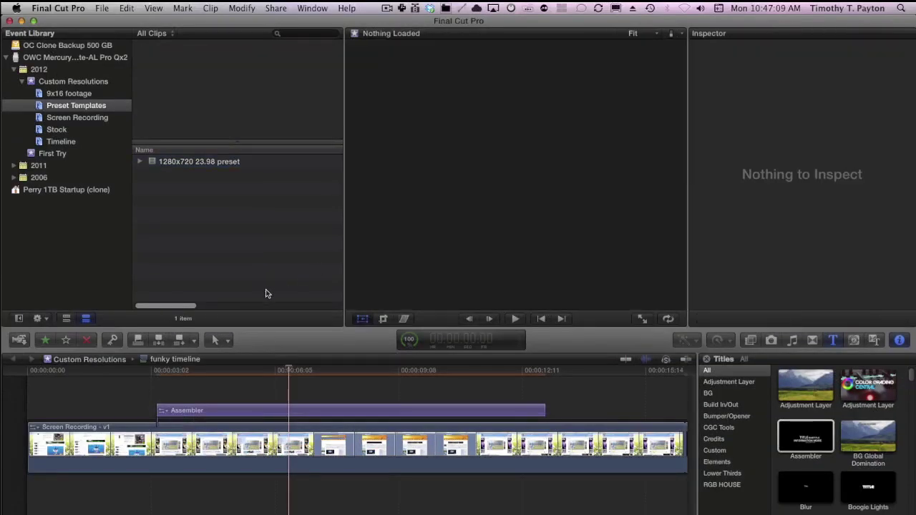
pyautogui.click(151, 164)
pyautogui.click(102, 8)
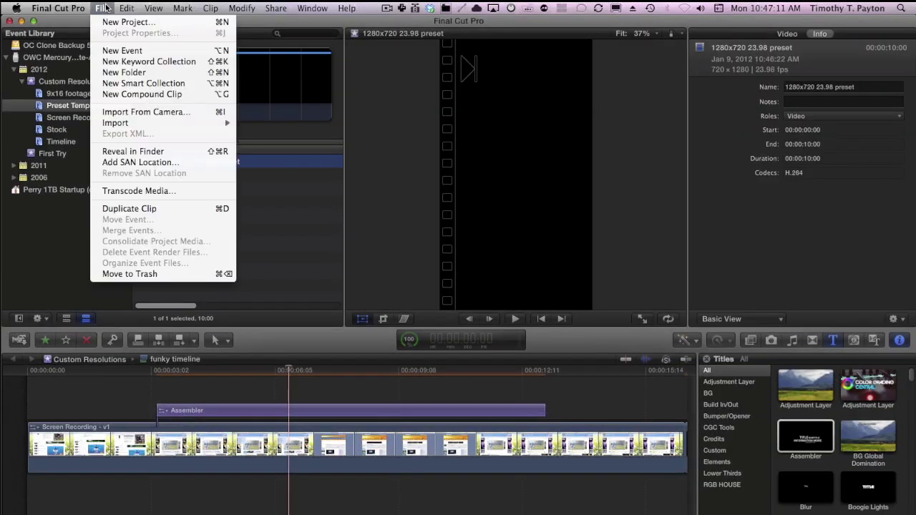
pyautogui.click(190, 234)
pyautogui.press('super+d')
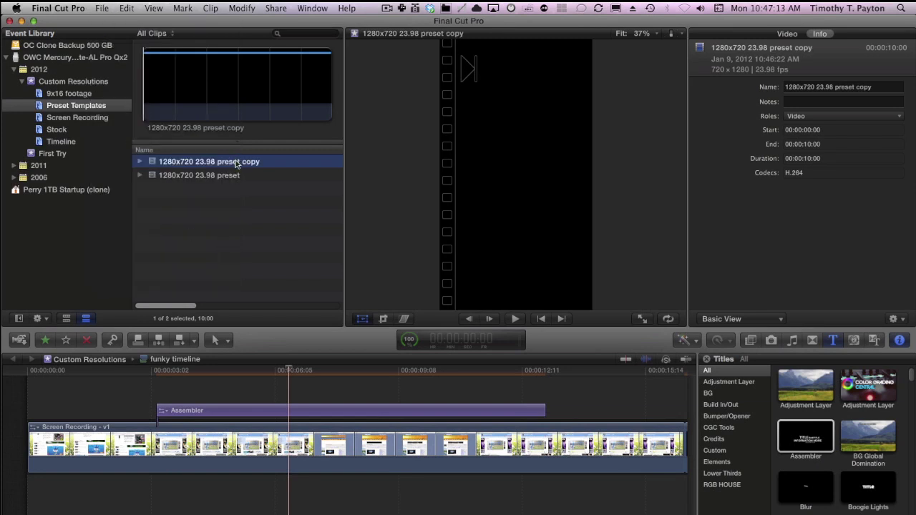
pyautogui.press('Return')
pyautogui.write('wall display')
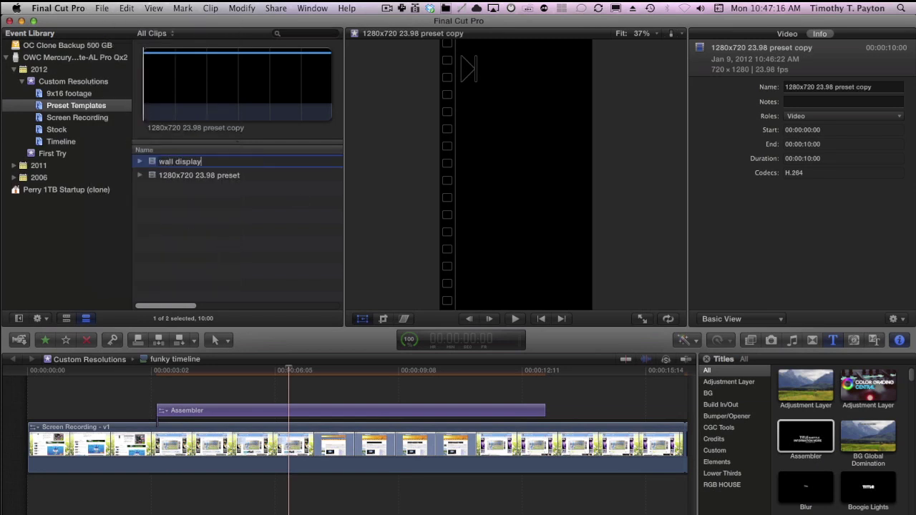
pyautogui.press('Return')
pyautogui.click(245, 225)
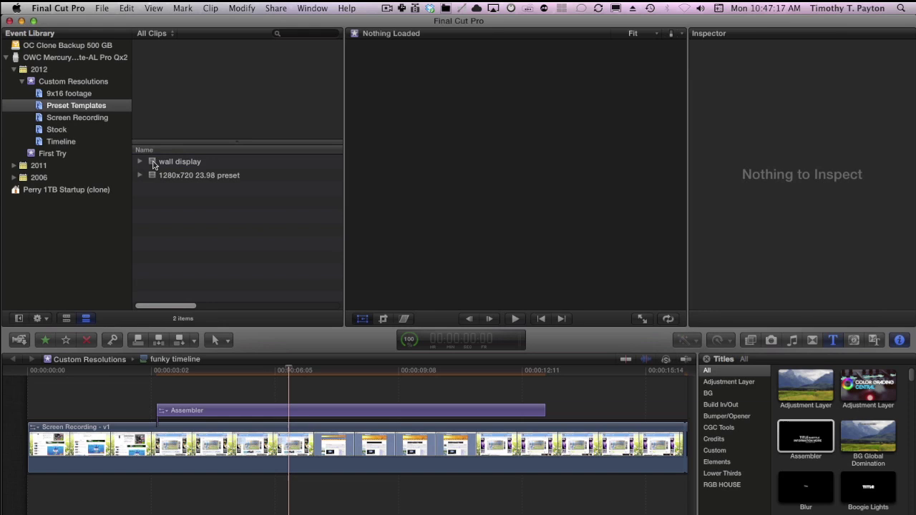
pyautogui.click(152, 161)
# Open wall display in its own timeline with the playhead about 18 frames in.
pyautogui.rightClick(150, 162)
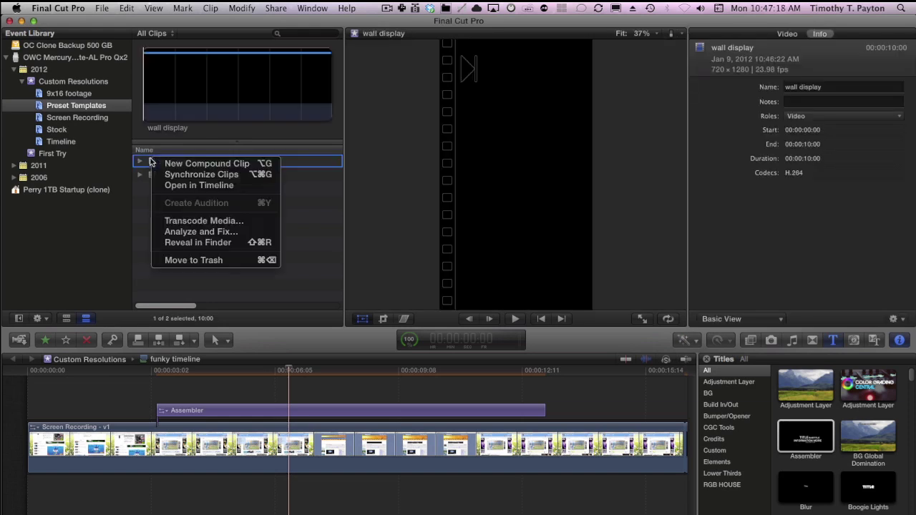
pyautogui.click(199, 185)
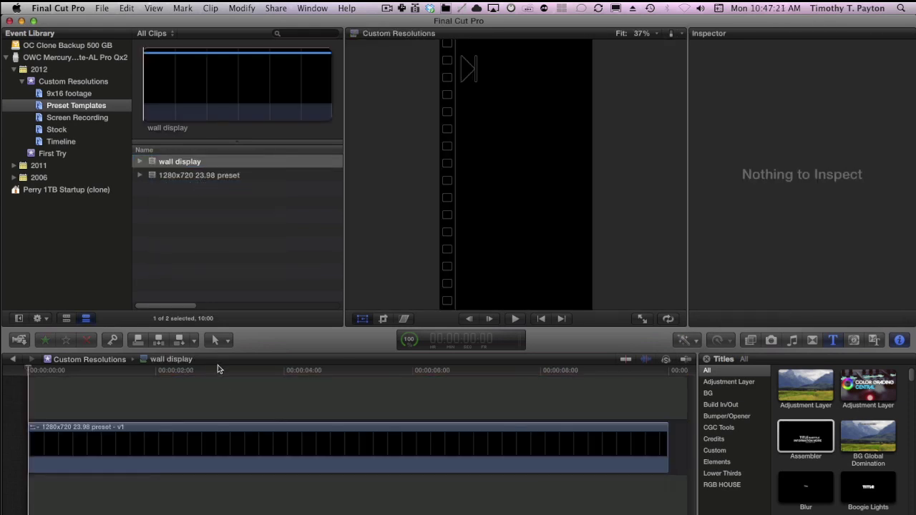
pyautogui.moveTo(216, 373); pyautogui.dragTo(76, 369)
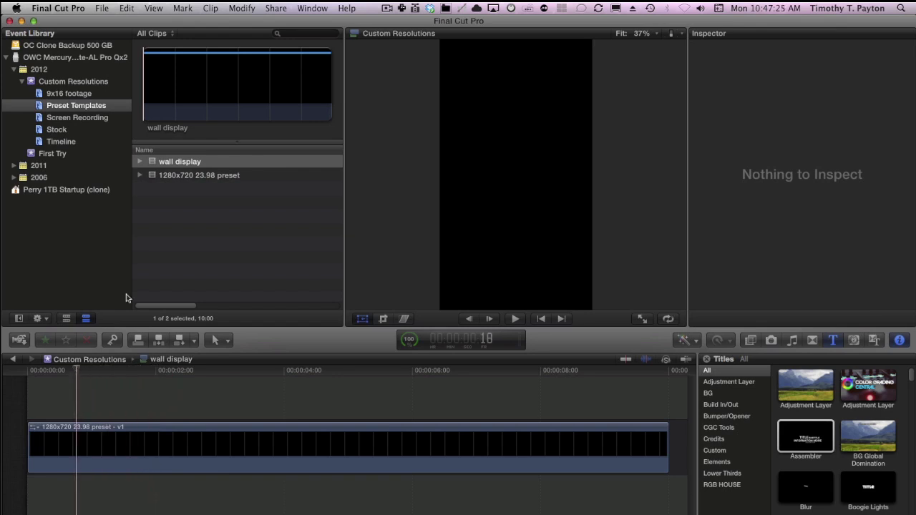
# Connect the Artbeats_AJW-FH100-11 city clip above the preset clip.
pyautogui.click(56, 129)
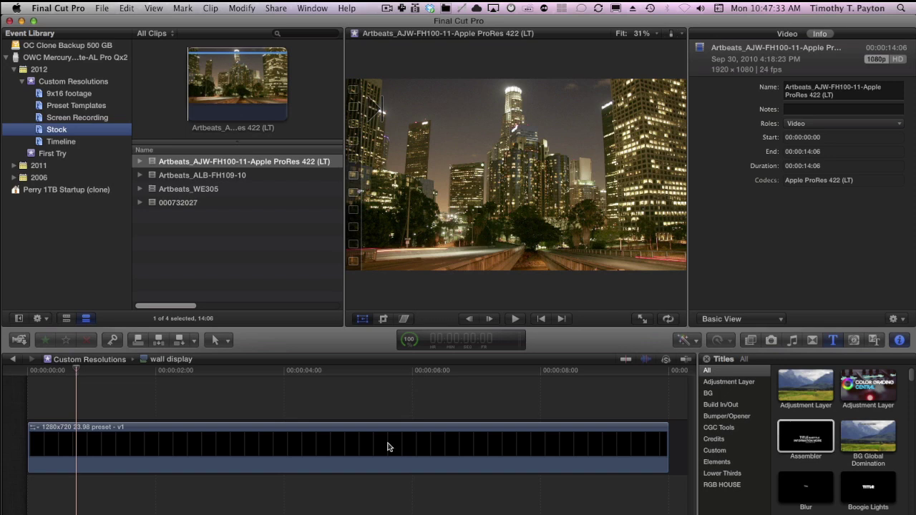
pyautogui.click(326, 440)
pyautogui.click(329, 440)
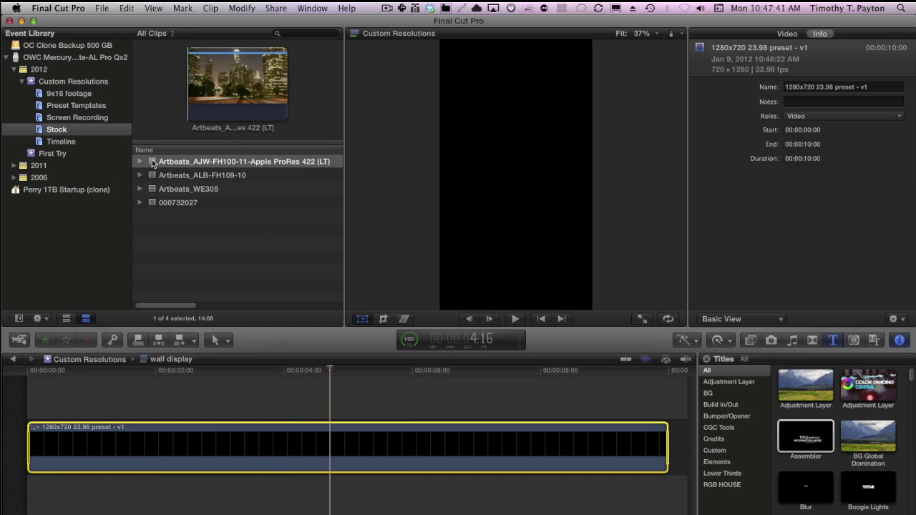
pyautogui.press('q')
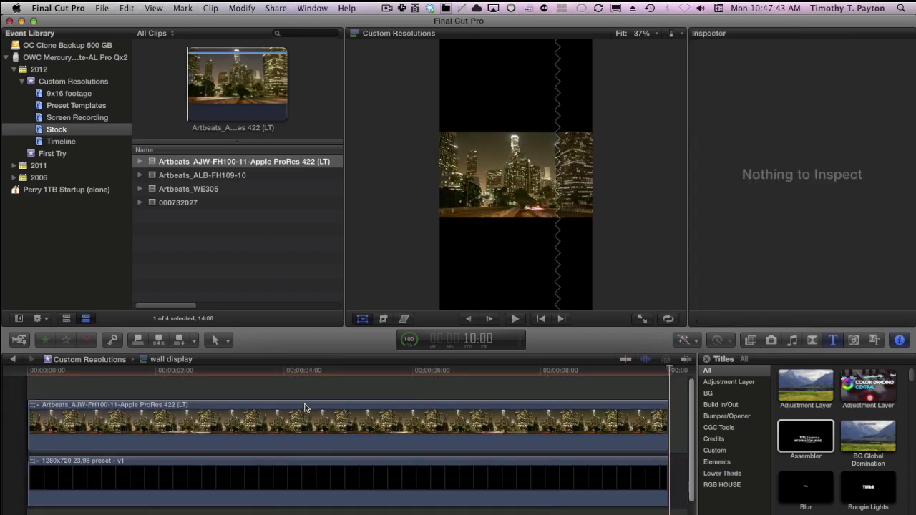
pyautogui.click(320, 433)
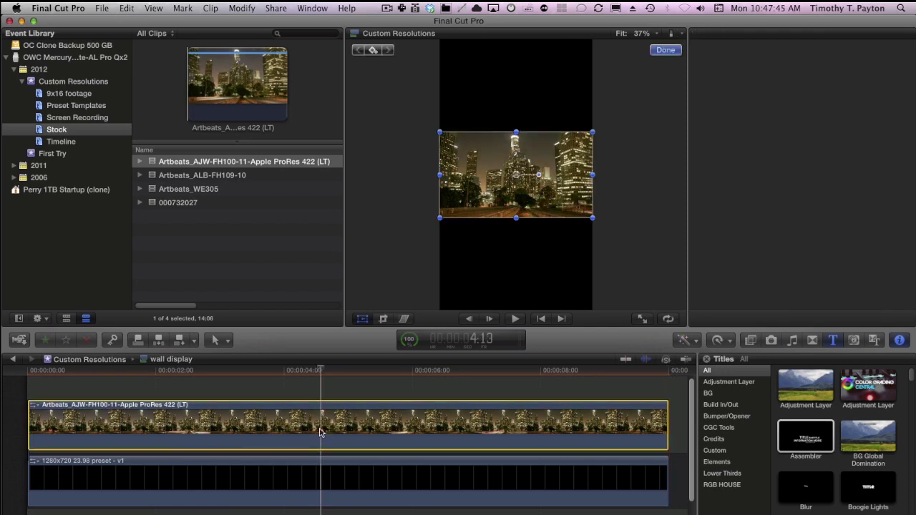
# Connect the Artbeats_ALB-FH109-10 highway clip above the city clip and show its transform controls.
pyautogui.click(155, 176)
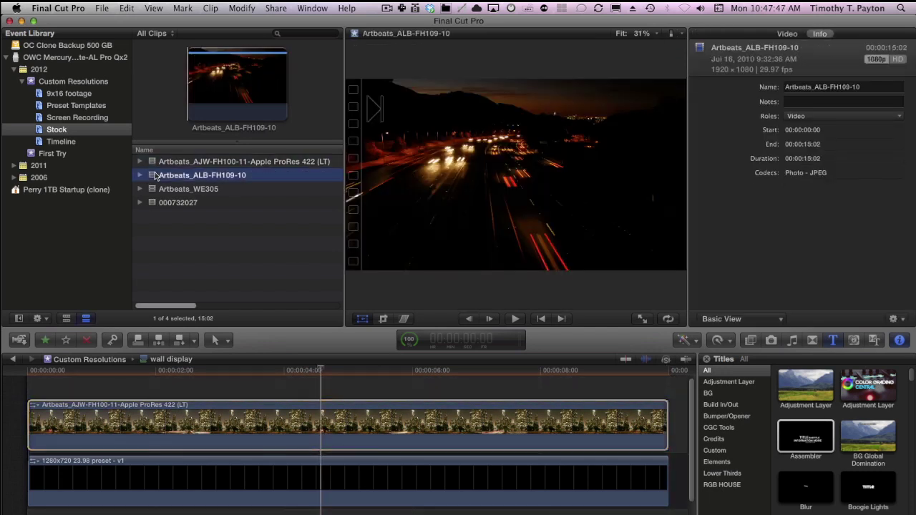
pyautogui.press('q')
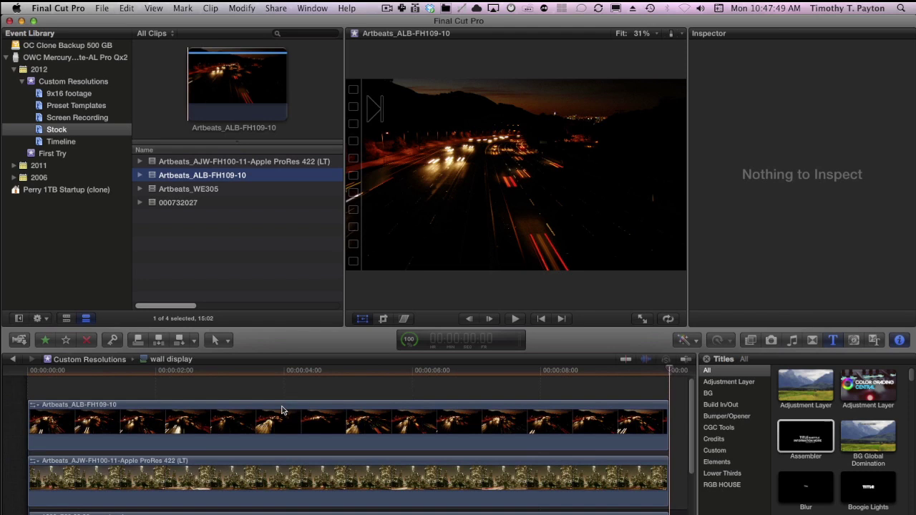
pyautogui.click(282, 415)
pyautogui.hotkey('shift', 't')
pyautogui.click(243, 379)
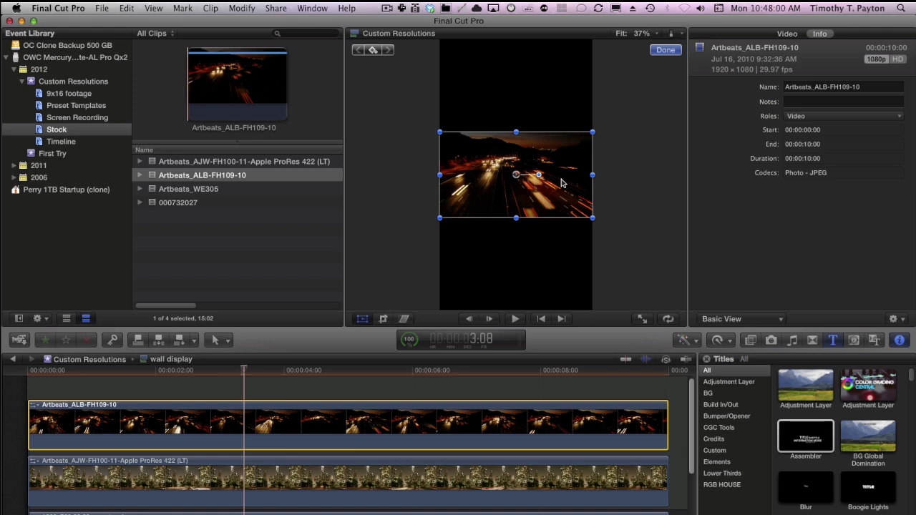
# Set the highway clip's Spatial Conform Type to None and drag it lower in the frame.
pyautogui.click(787, 34)
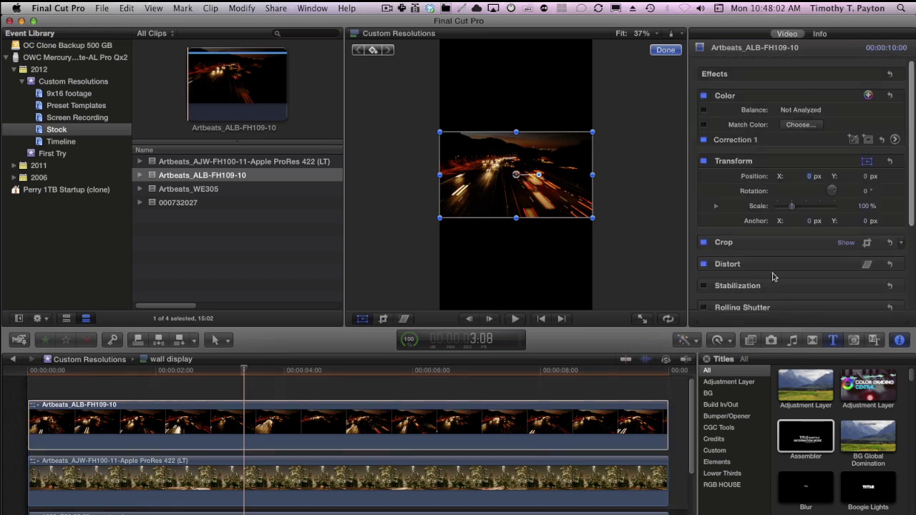
pyautogui.scroll(-2, 764, 294)
pyautogui.scroll(-3, 764, 294)
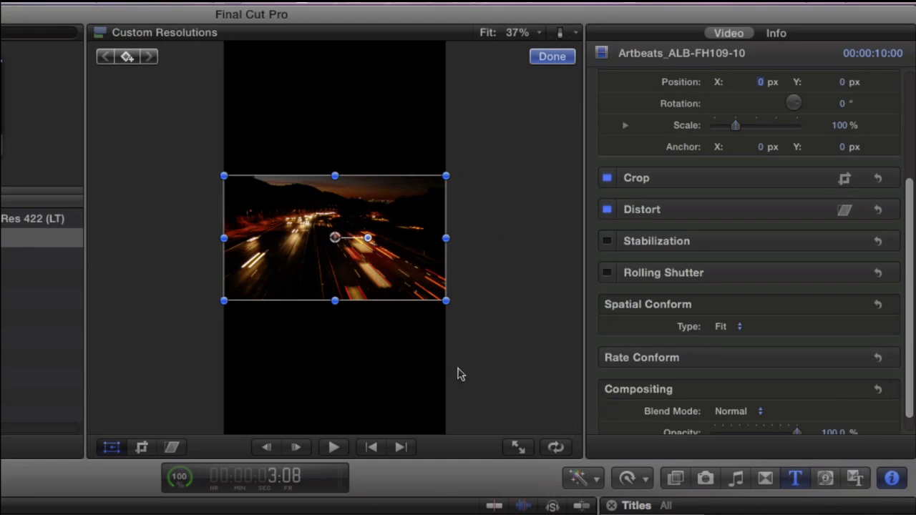
pyautogui.click(721, 326)
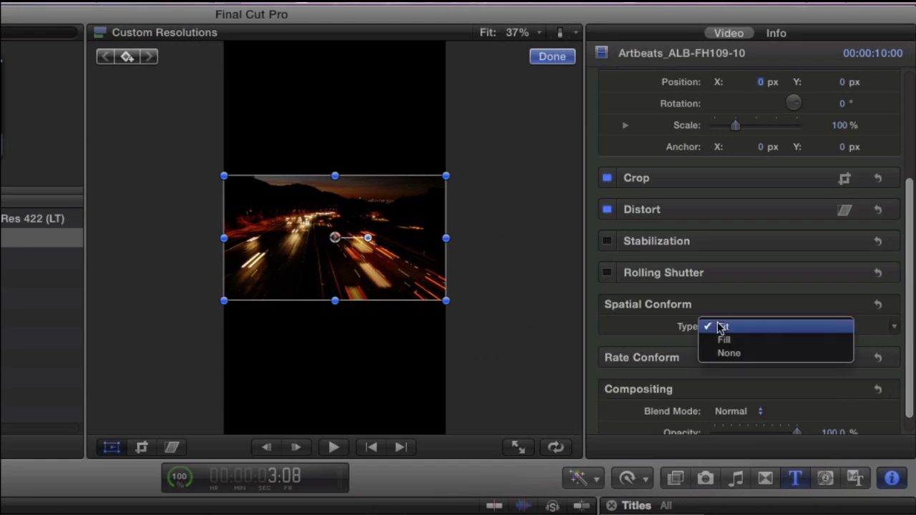
pyautogui.click(723, 341)
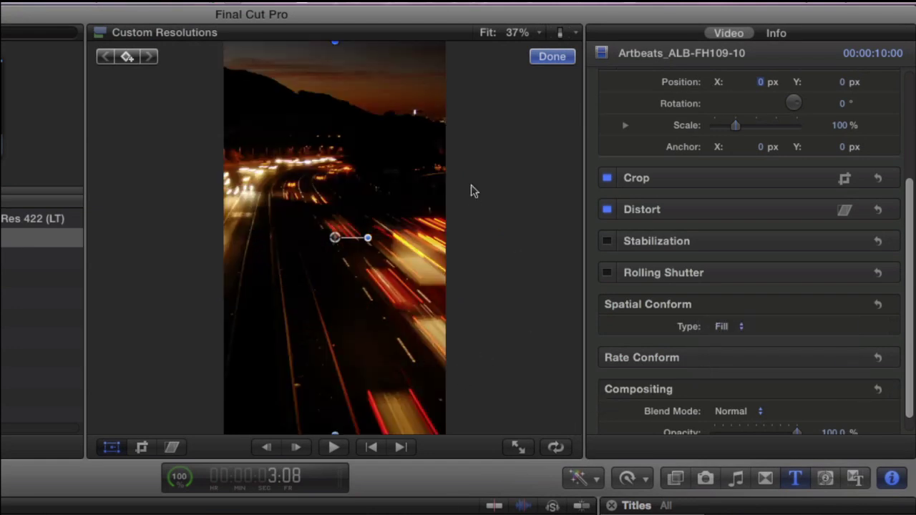
pyautogui.click(721, 327)
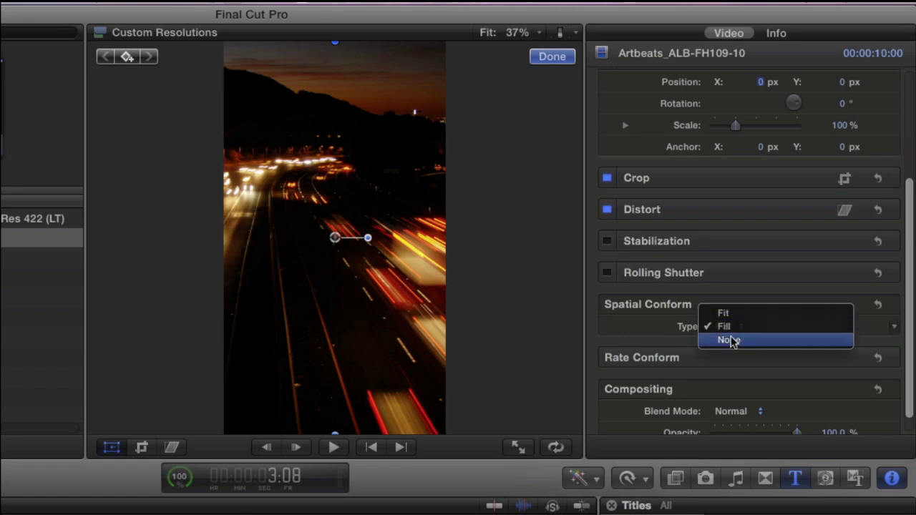
pyautogui.click(729, 339)
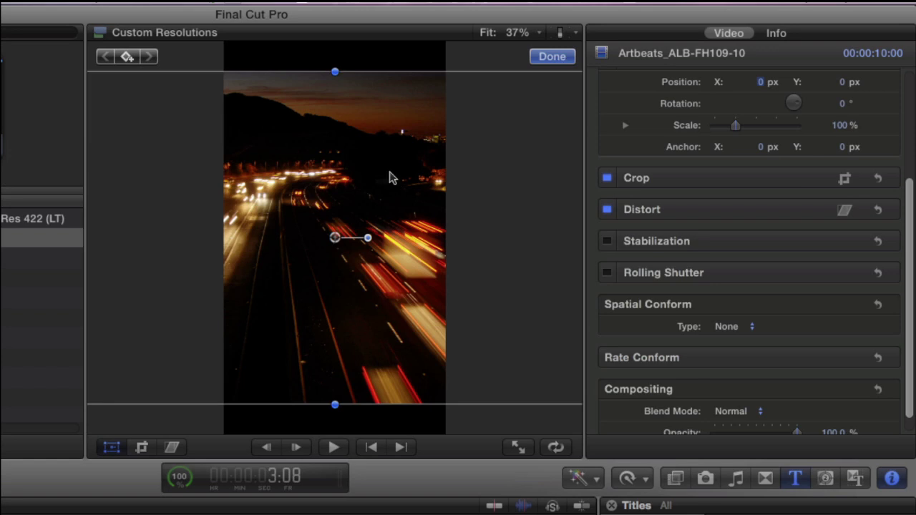
pyautogui.moveTo(394, 174); pyautogui.dragTo(369, 236)
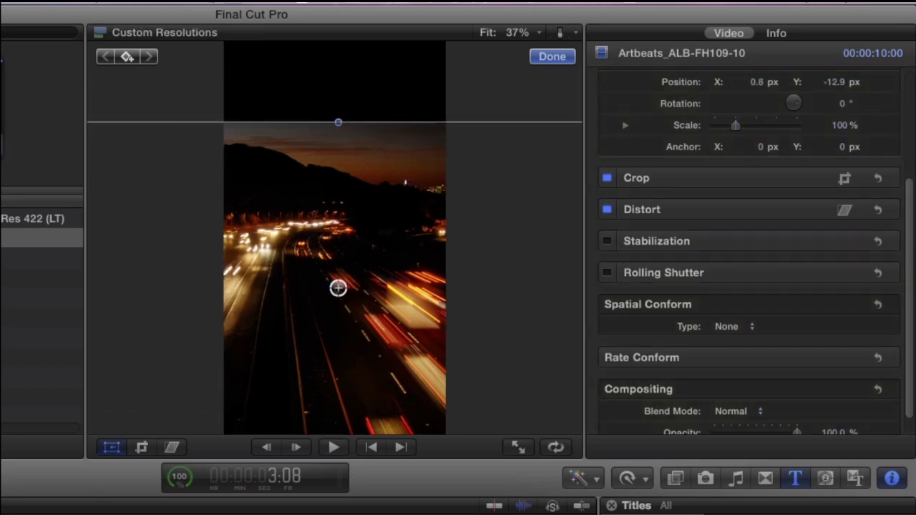
# Set the city clip's Spatial Conform to None, move it up, and zoom the viewer out.
pyautogui.scroll(-5, 705, 381)
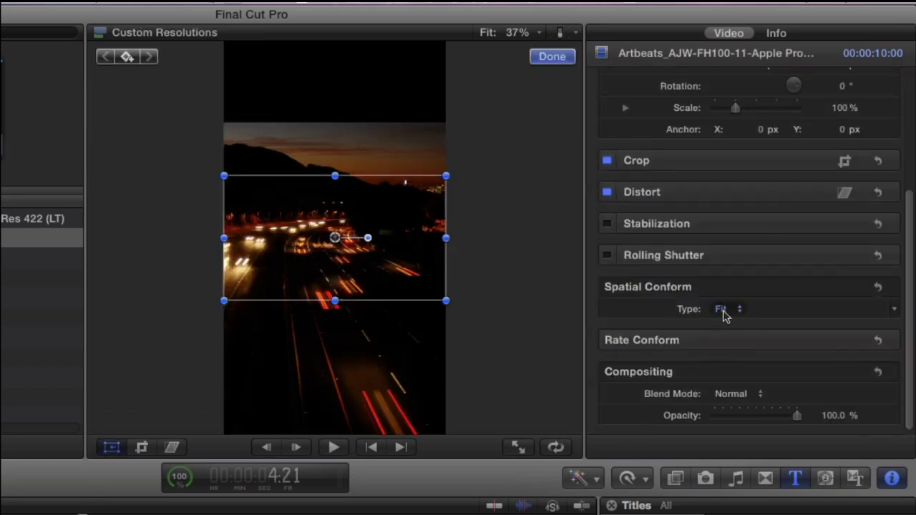
pyautogui.click(722, 315)
pyautogui.click(728, 333)
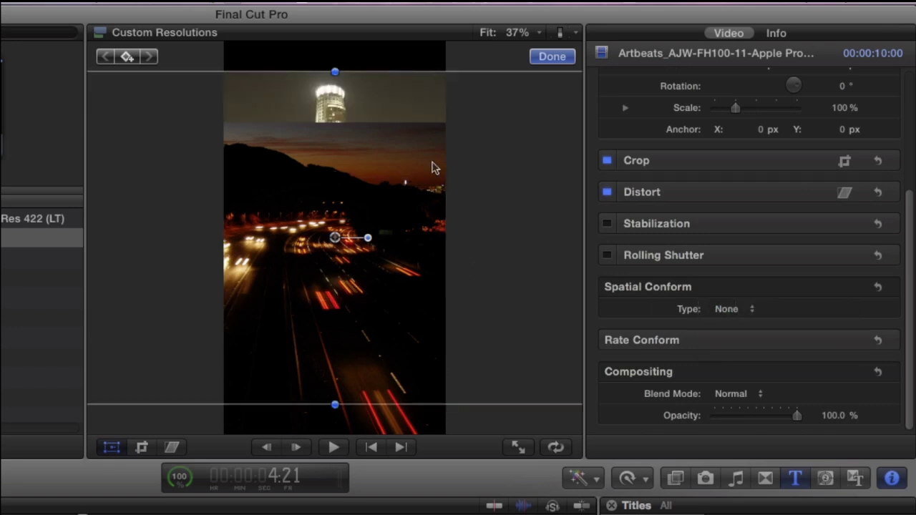
pyautogui.moveTo(395, 248); pyautogui.dragTo(398, 179)
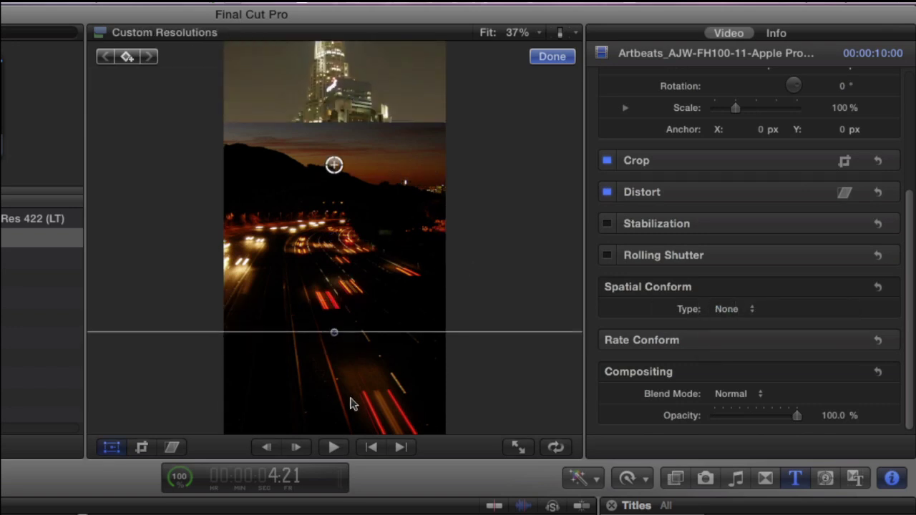
pyautogui.click(537, 398)
pyautogui.press('super+minus')
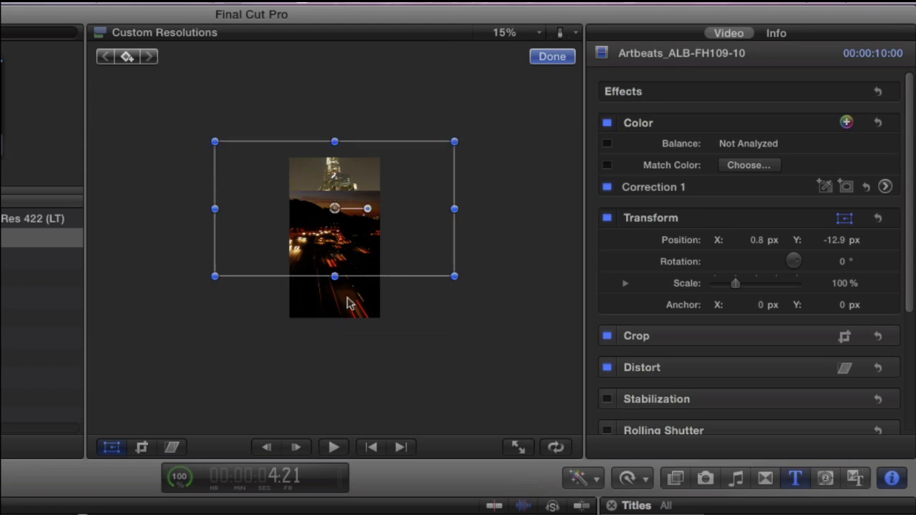
# Shrink the city clip to about 47% and move it to the top of the frame.
pyautogui.click(349, 303)
pyautogui.moveTo(214, 274); pyautogui.dragTo(276, 237)
pyautogui.moveTo(351, 189)
pyautogui.mouseDown()
pyautogui.moveTo(351, 157)
pyautogui.moveTo(351, 172)
pyautogui.mouseUp()
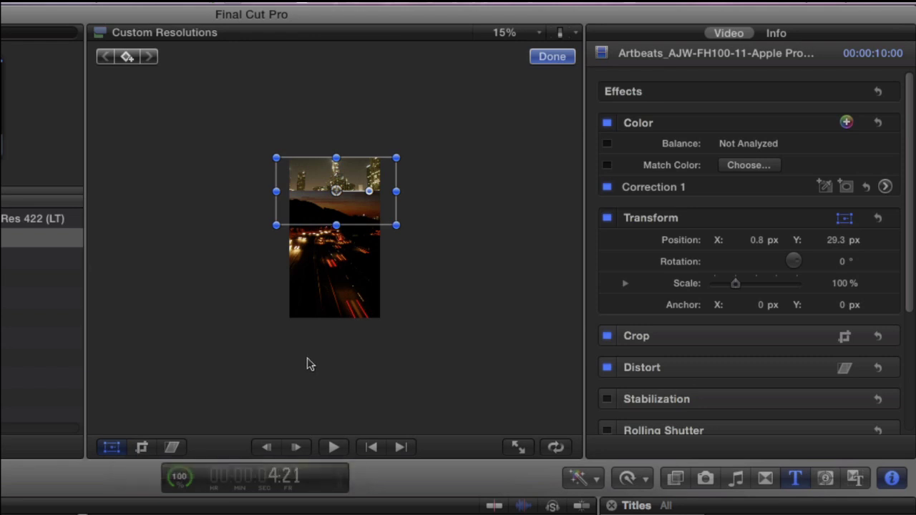
# Shrink the highway clip, move it into the lower part, and nudge the city clip into place.
pyautogui.click(333, 300)
pyautogui.moveTo(219, 191); pyautogui.dragTo(266, 211)
pyautogui.moveTo(389, 302); pyautogui.dragTo(370, 311)
pyautogui.click(367, 230)
pyautogui.moveTo(370, 177); pyautogui.dragTo(370, 173)
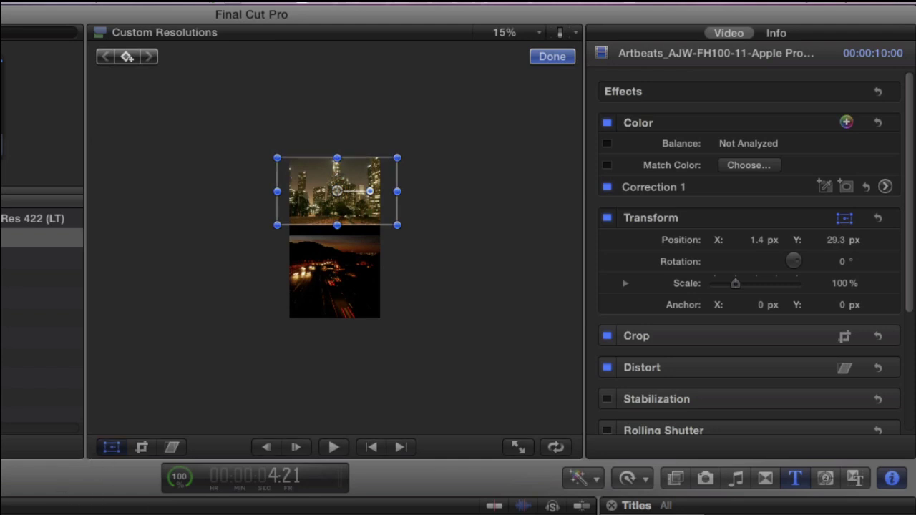
pyautogui.click(334, 276)
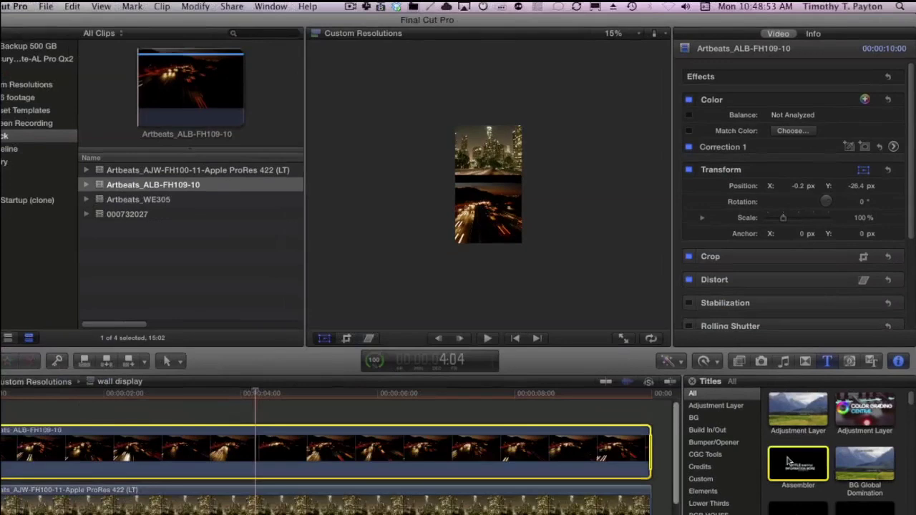
# Connect the Assembler title above the clips and scrub back to preview it.
pyautogui.click(796, 434)
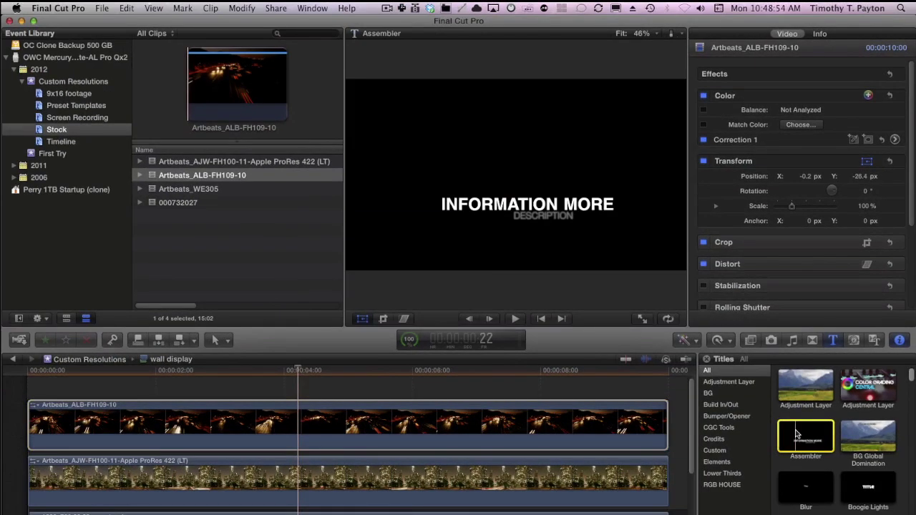
pyautogui.press('q')
pyautogui.click(259, 373)
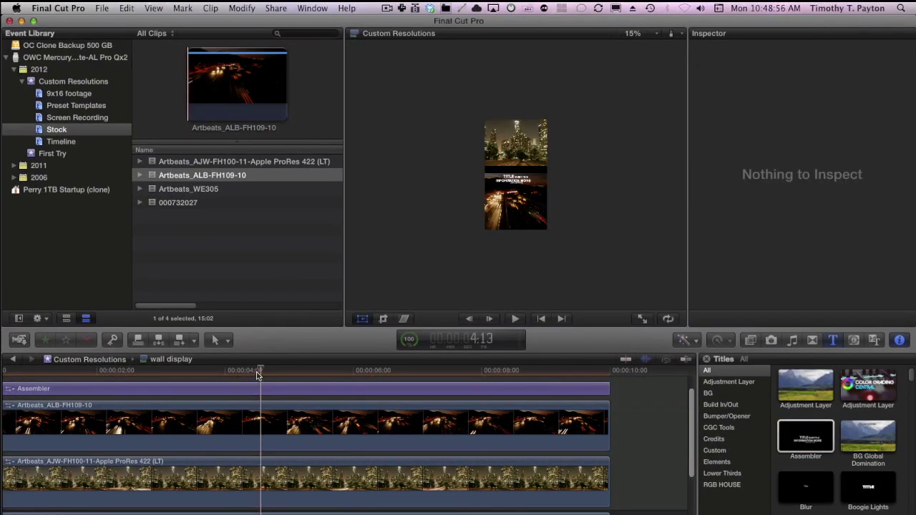
pyautogui.moveTo(259, 373); pyautogui.dragTo(157, 372)
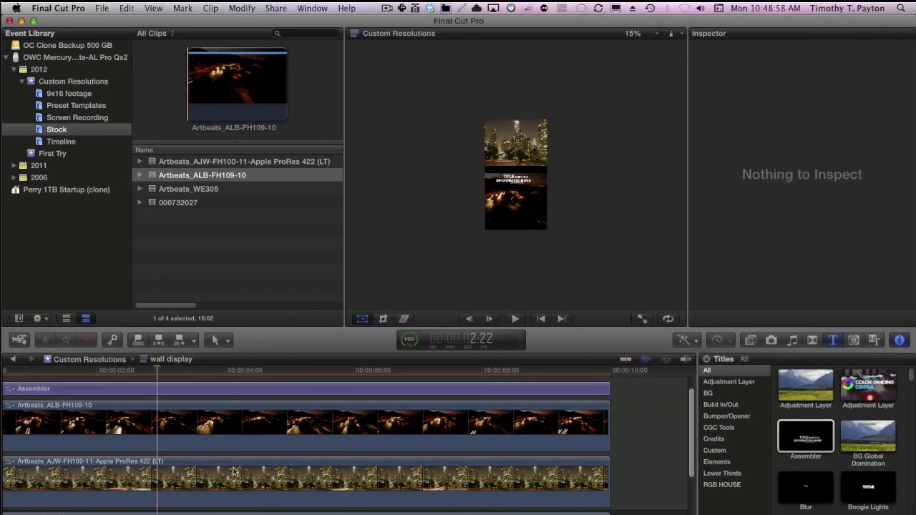
# Lower the highway clip slightly below the title and nudge the Assembler title into position.
pyautogui.click(327, 428)
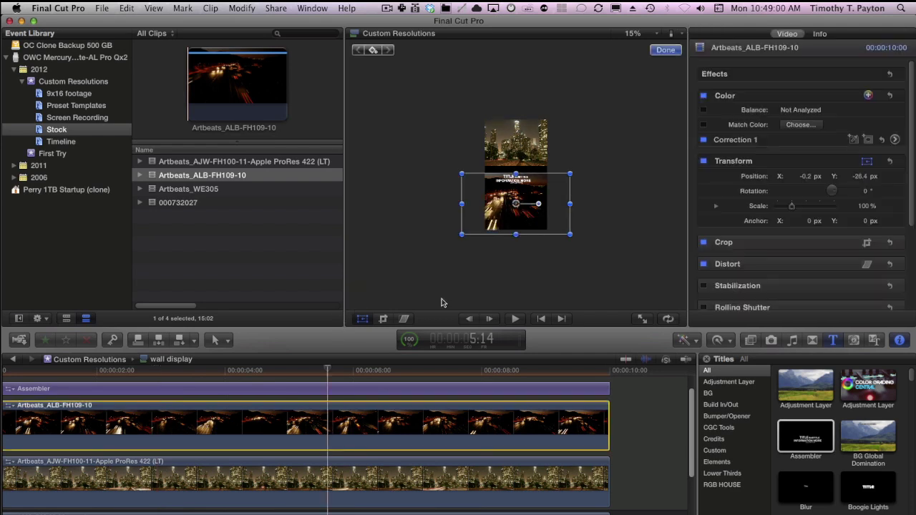
pyautogui.moveTo(548, 219); pyautogui.dragTo(548, 231)
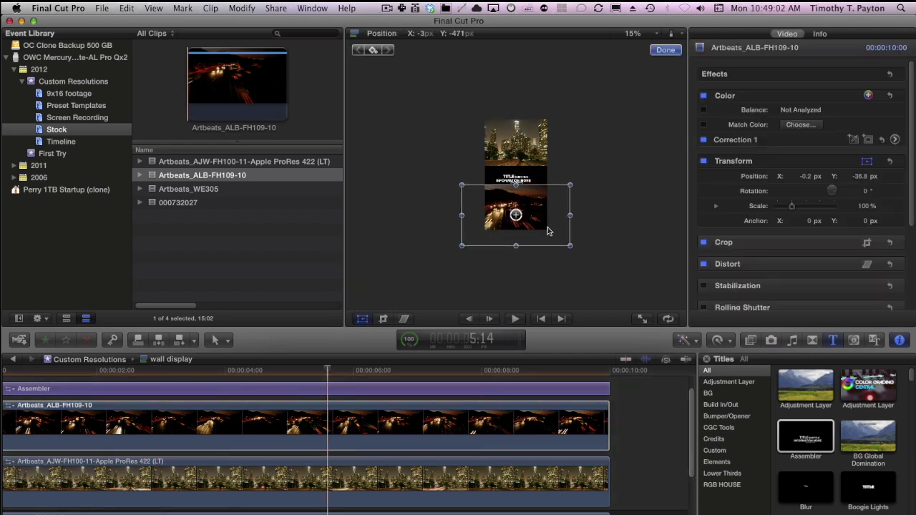
pyautogui.click(530, 185)
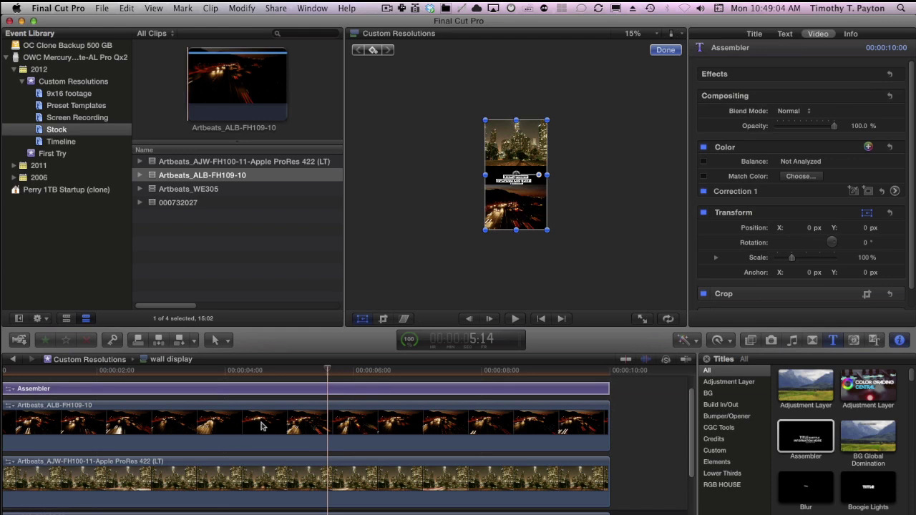
pyautogui.click(299, 390)
pyautogui.moveTo(522, 188); pyautogui.dragTo(533, 201)
pyautogui.click(288, 369)
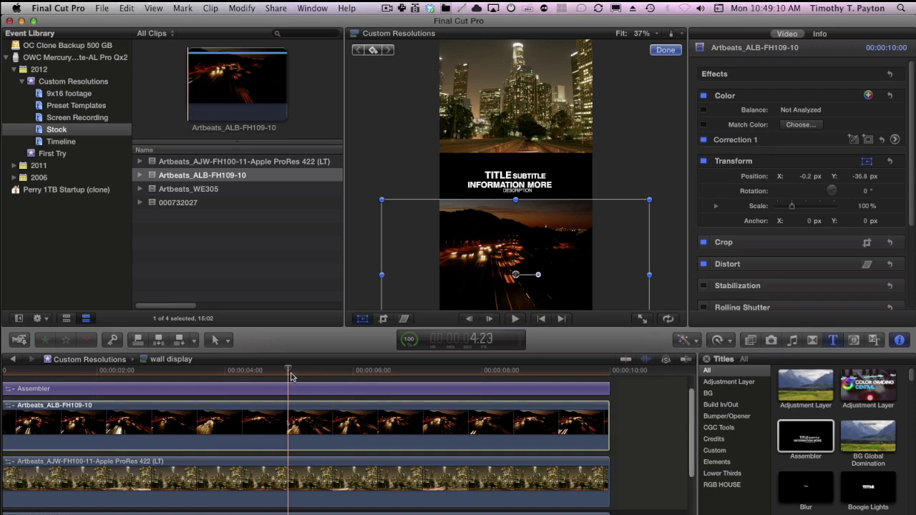
pyautogui.click(254, 370)
# Fit the whole project in the timeline and play it from the start.
pyautogui.press('c')
pyautogui.hotkey('shift', 'z')
pyautogui.press('Home')
pyautogui.press('space')
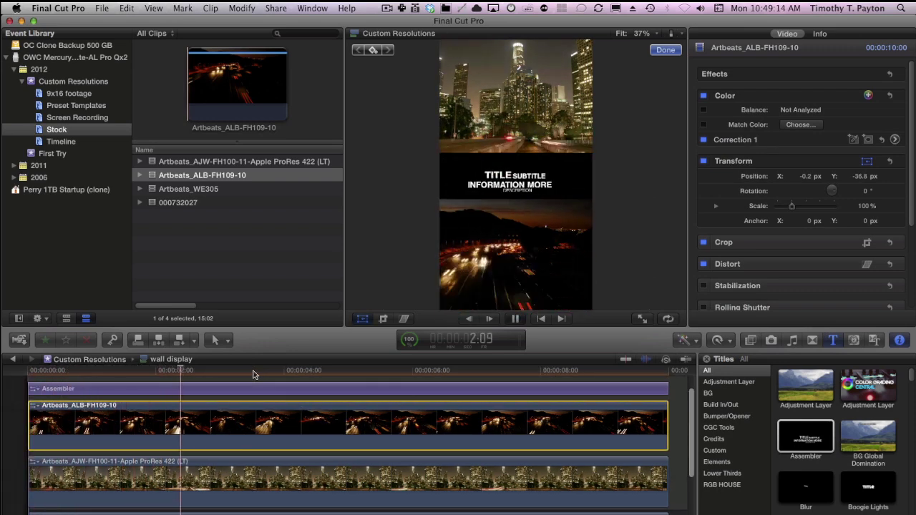
pyautogui.press('space')
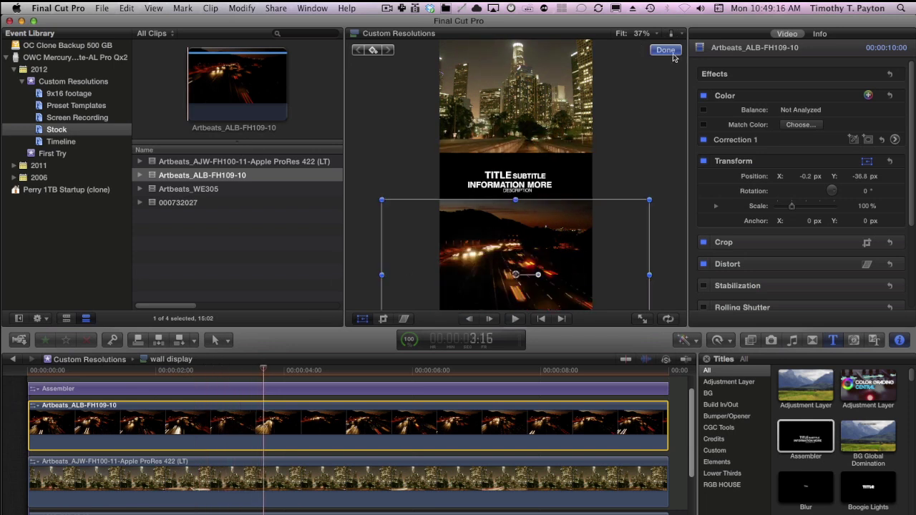
# Exit Transform mode in the viewer with Escape.
pyautogui.press('Escape')
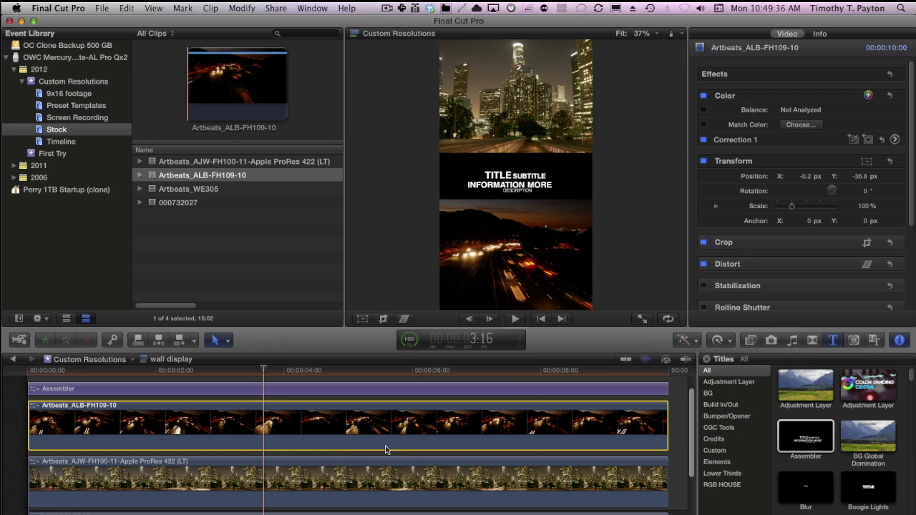
# Export the project as media with the H.264 video codec, then review the summary and continue.
pyautogui.click(676, 397)
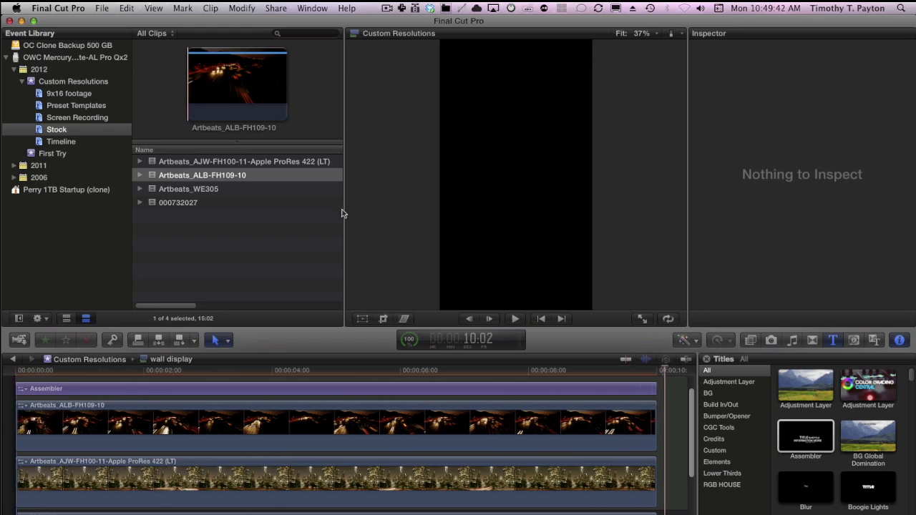
pyautogui.click(274, 8)
pyautogui.click(301, 168)
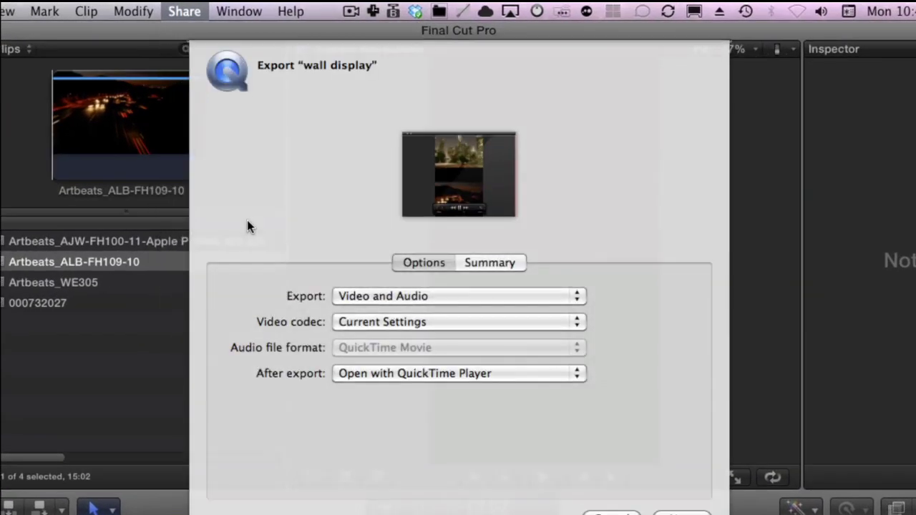
pyautogui.click(408, 302)
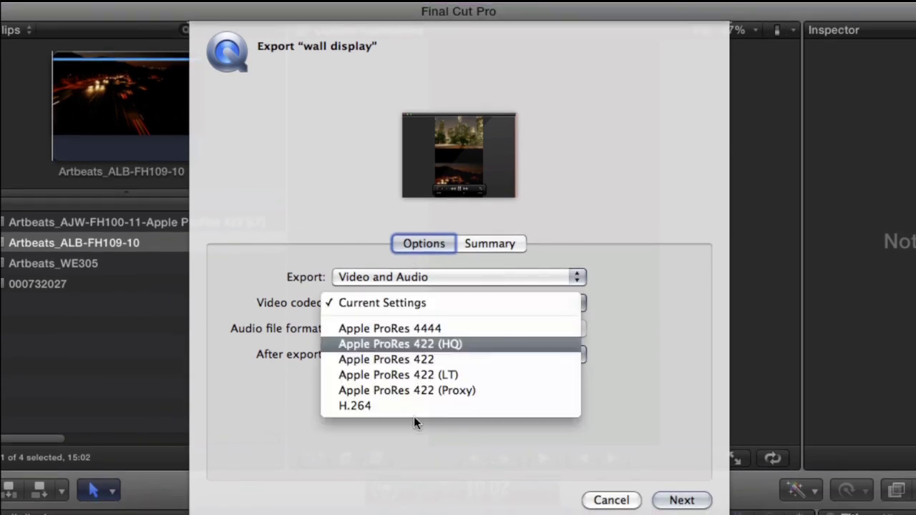
pyautogui.click(408, 411)
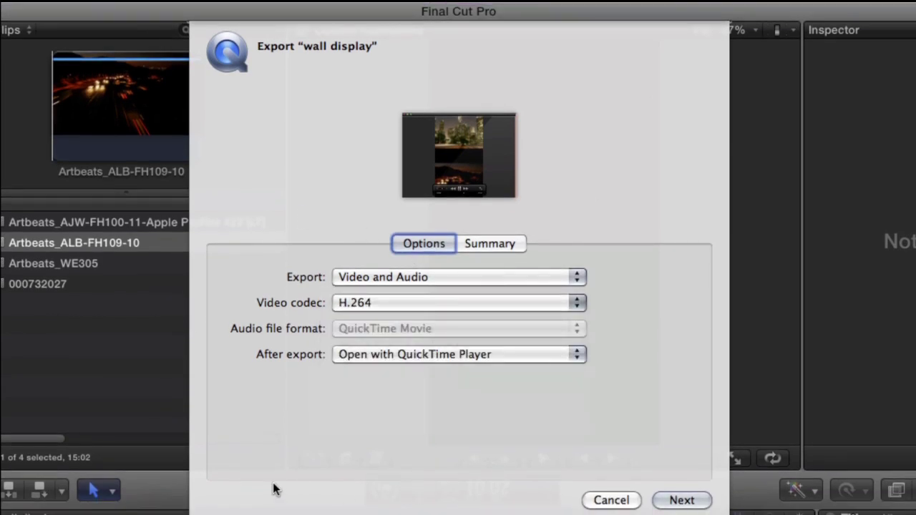
pyautogui.click(506, 244)
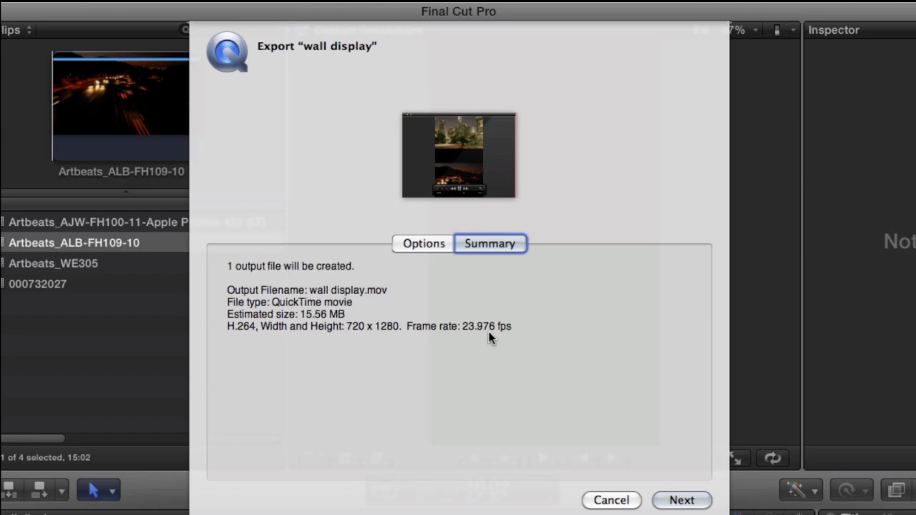
pyautogui.click(694, 507)
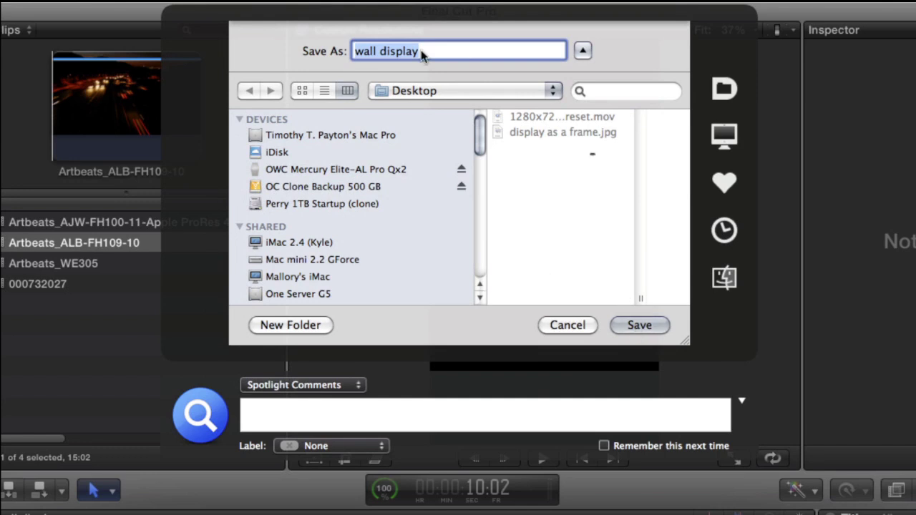
# Save 'wall display' to the Desktop to start the export.
pyautogui.press('Return')
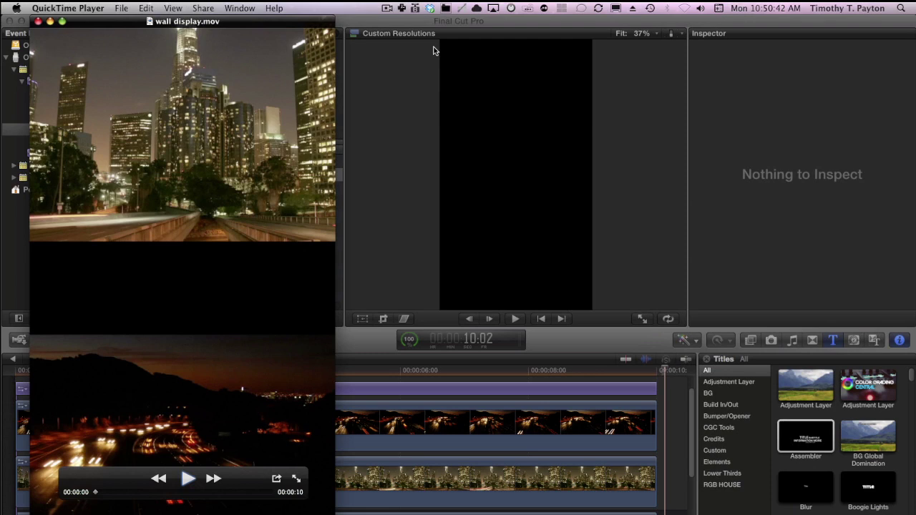
# Play and pause wall display.mov, then open the Movie Inspector and center it on screen.
pyautogui.click(189, 479)
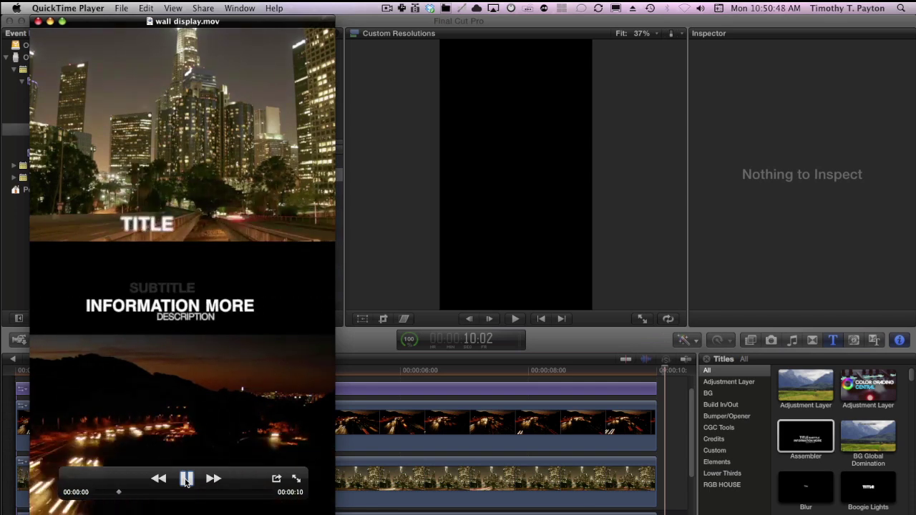
pyautogui.click(185, 479)
pyautogui.press('super+i')
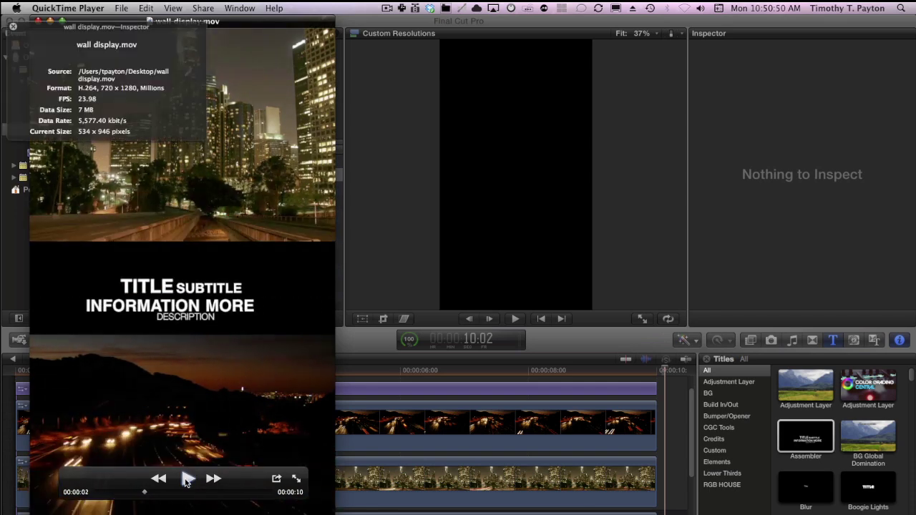
pyautogui.moveTo(141, 29); pyautogui.dragTo(506, 86)
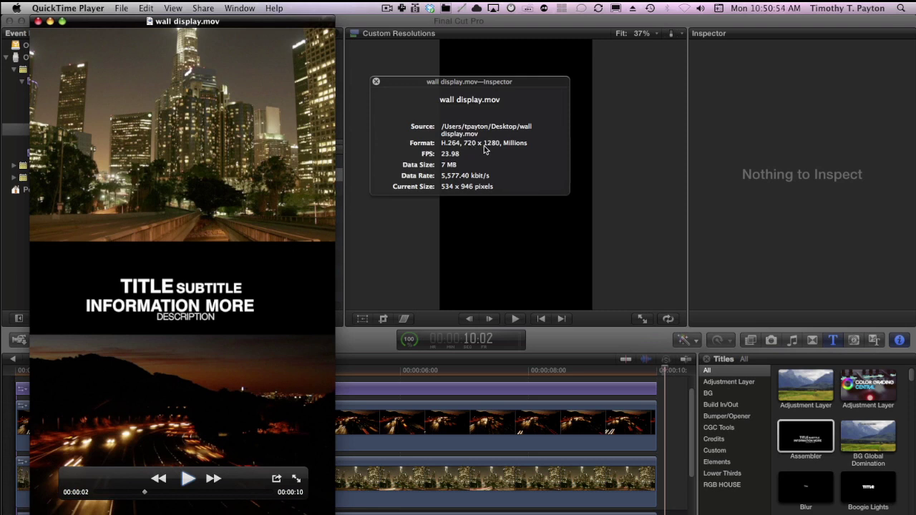